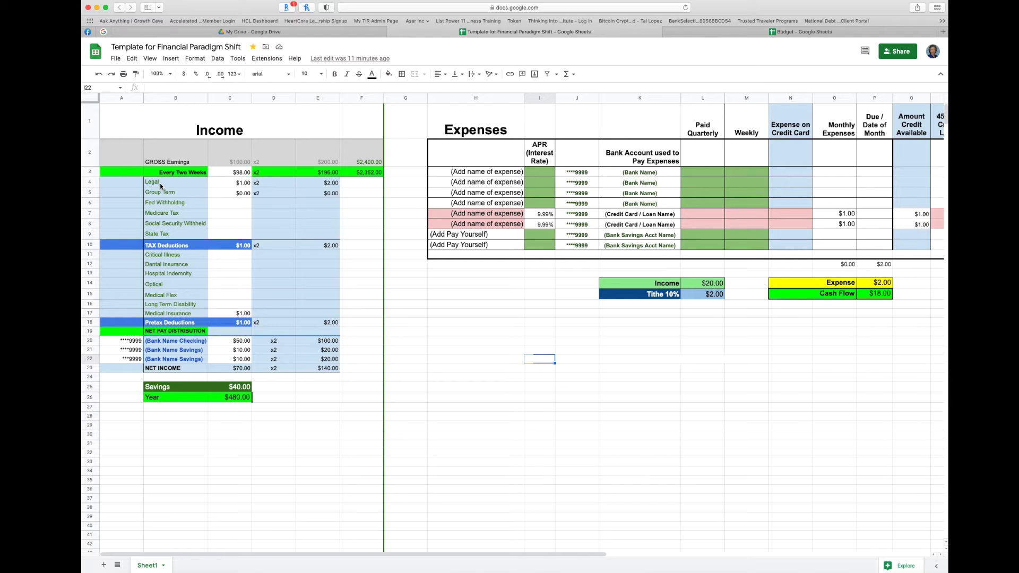
# Fill the Gross Earnings amount cell C2 in the Income section with white
pyautogui.click(233, 165)
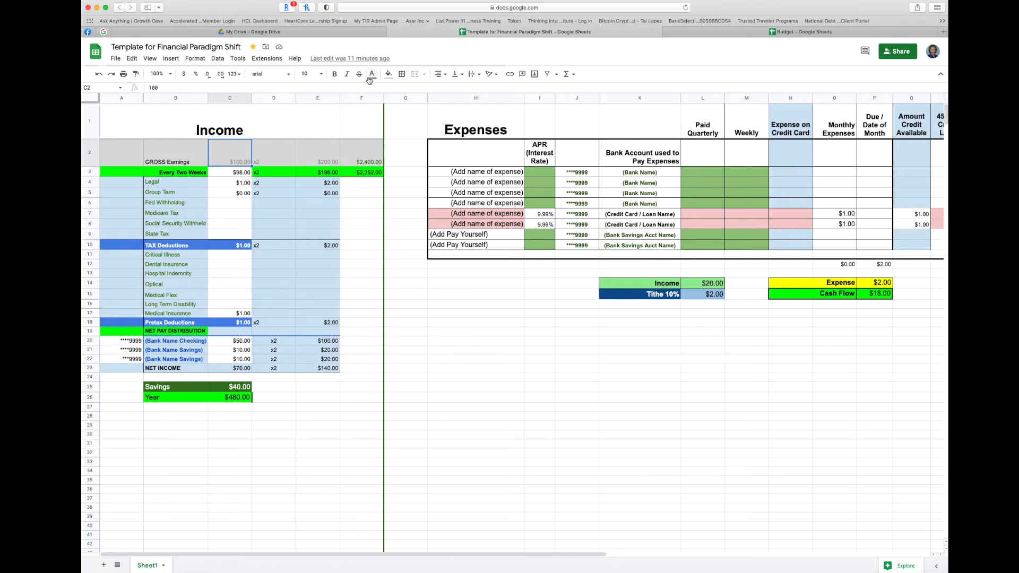
pyautogui.click(389, 75)
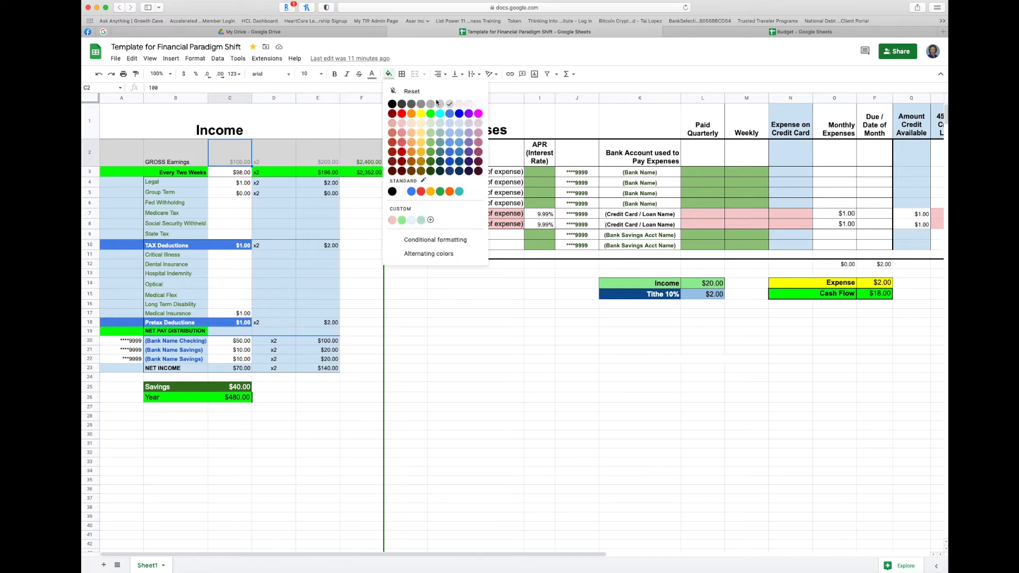
pyautogui.click(479, 109)
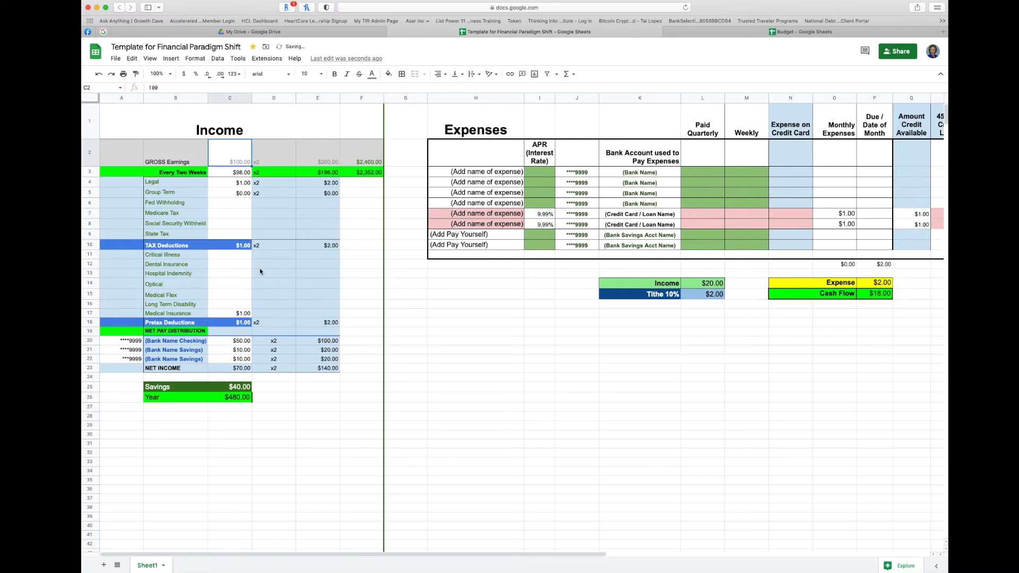
# Examine the Every Two Weeks formula, the Legal, Group Term and Medical Insurance deduction cells, and the gross earnings multiplier
pyautogui.click(223, 174)
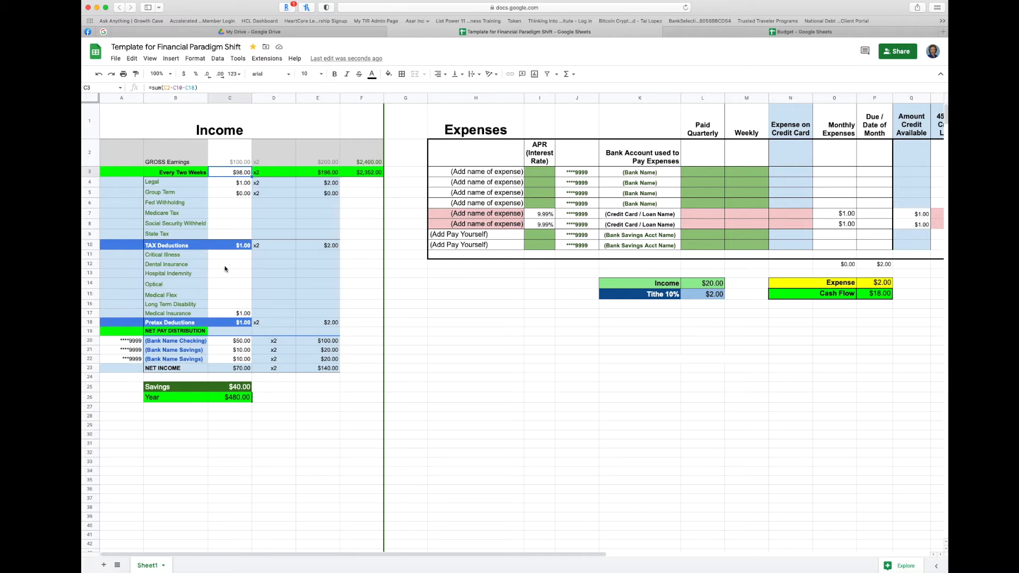
pyautogui.click(227, 187)
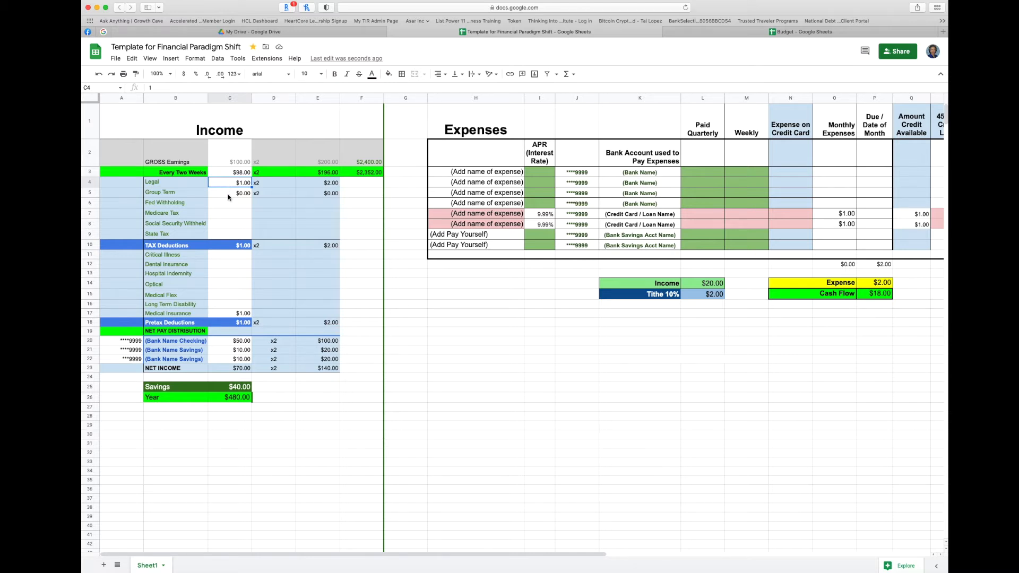
pyautogui.click(228, 195)
pyautogui.click(223, 315)
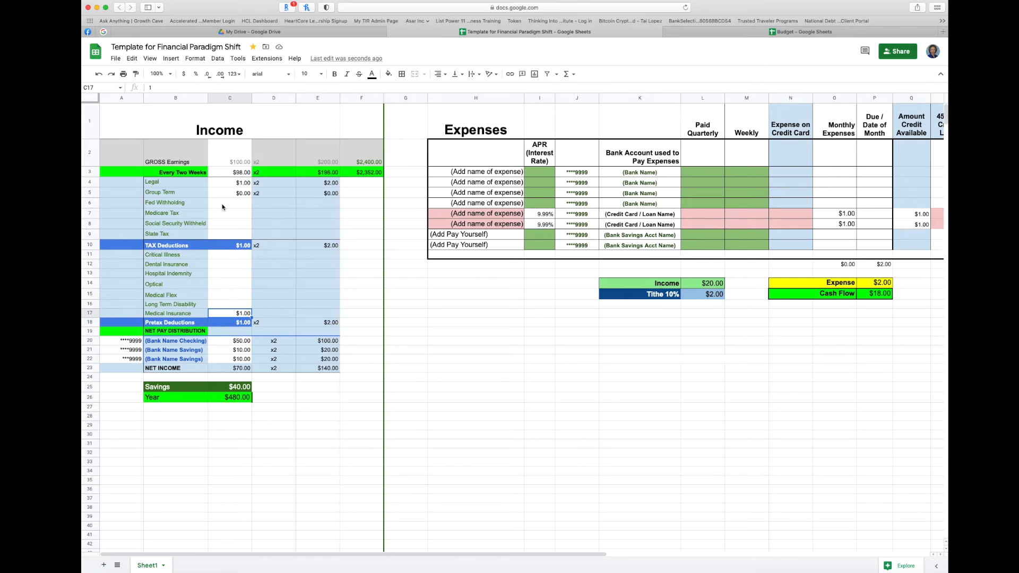
pyautogui.click(221, 184)
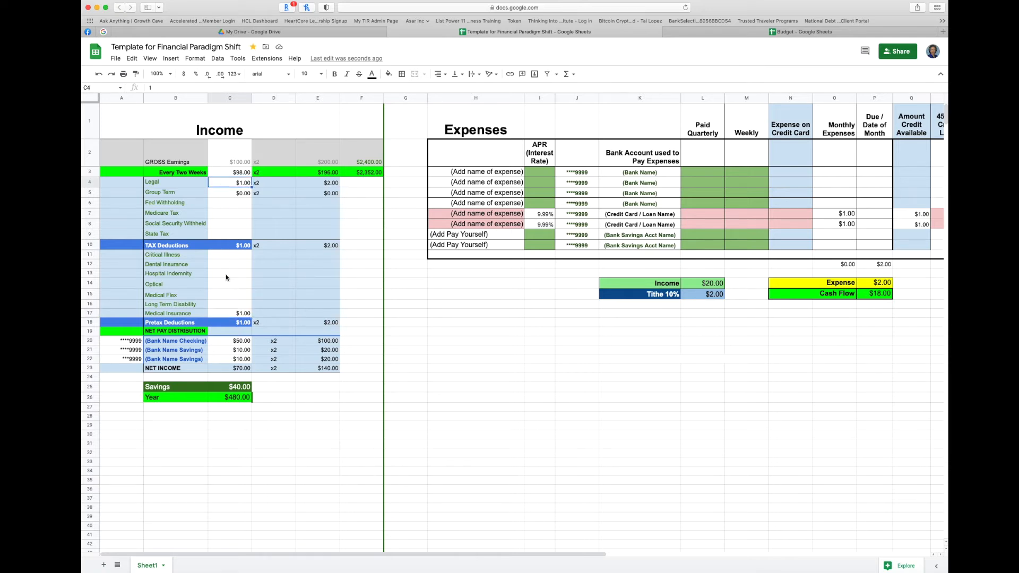
pyautogui.click(232, 174)
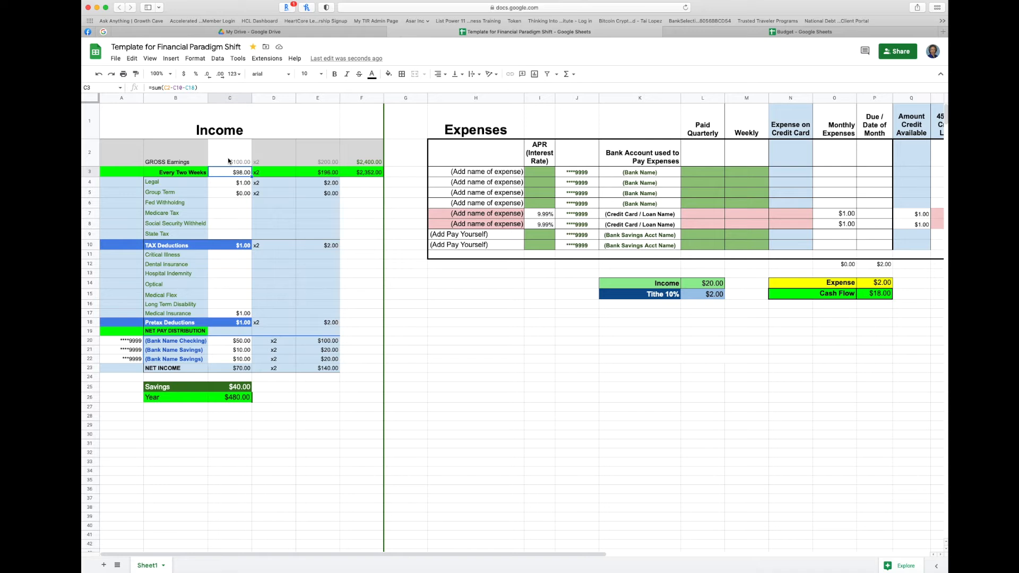
pyautogui.click(272, 163)
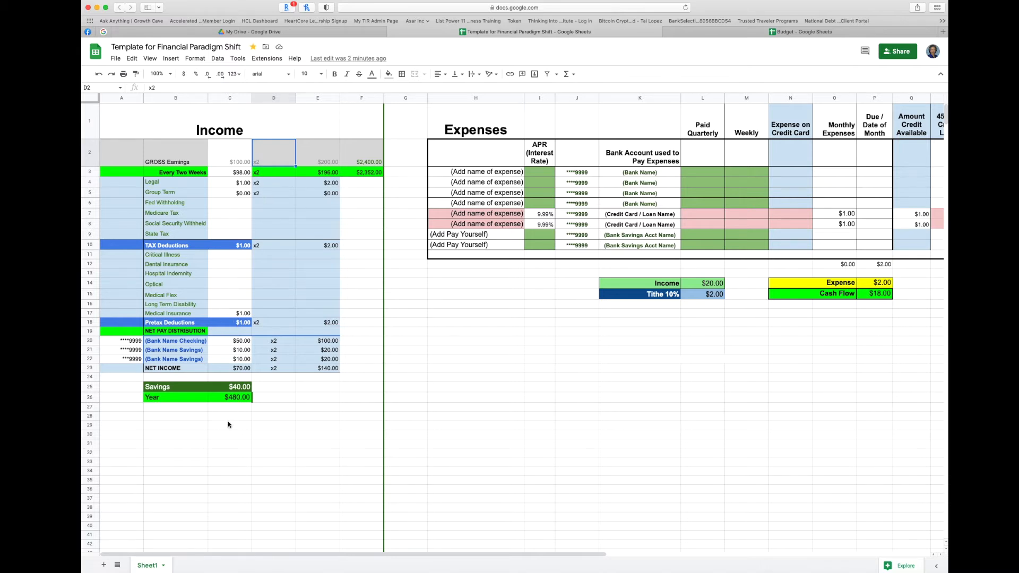
# Examine the checking and savings entries of the net pay distribution and the Net Income, Savings and Year formulas
pyautogui.click(226, 344)
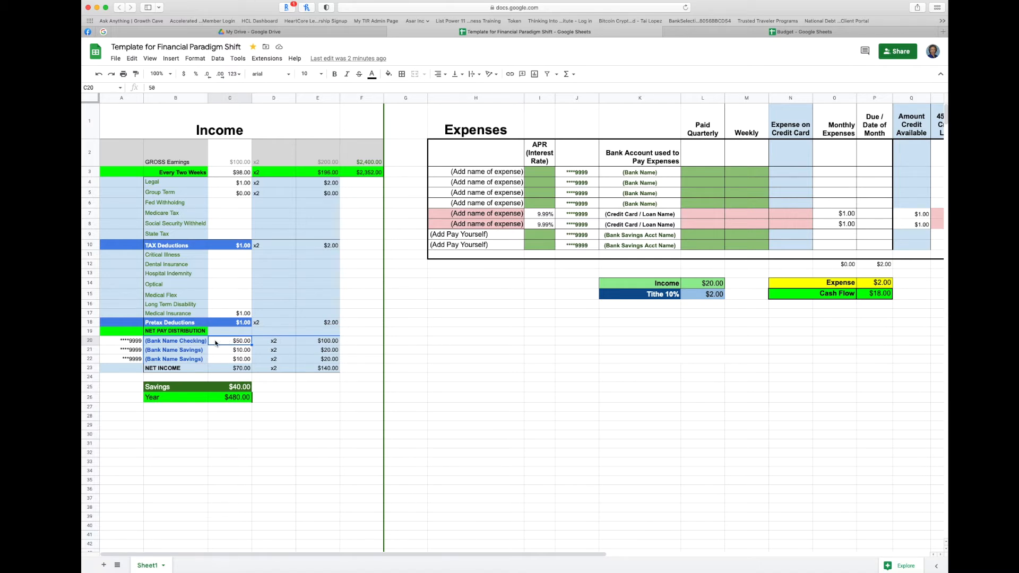
pyautogui.click(177, 342)
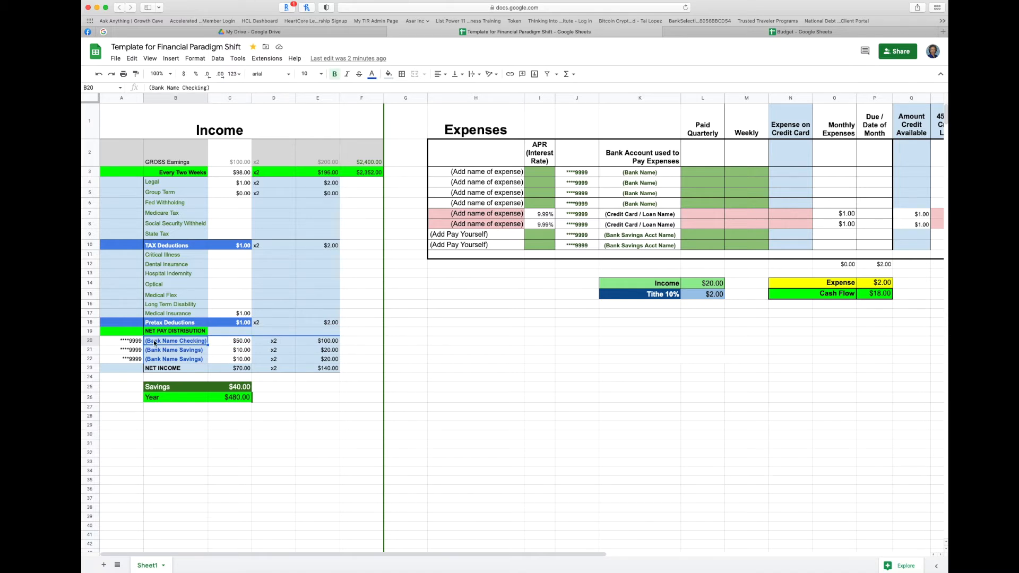
pyautogui.click(229, 352)
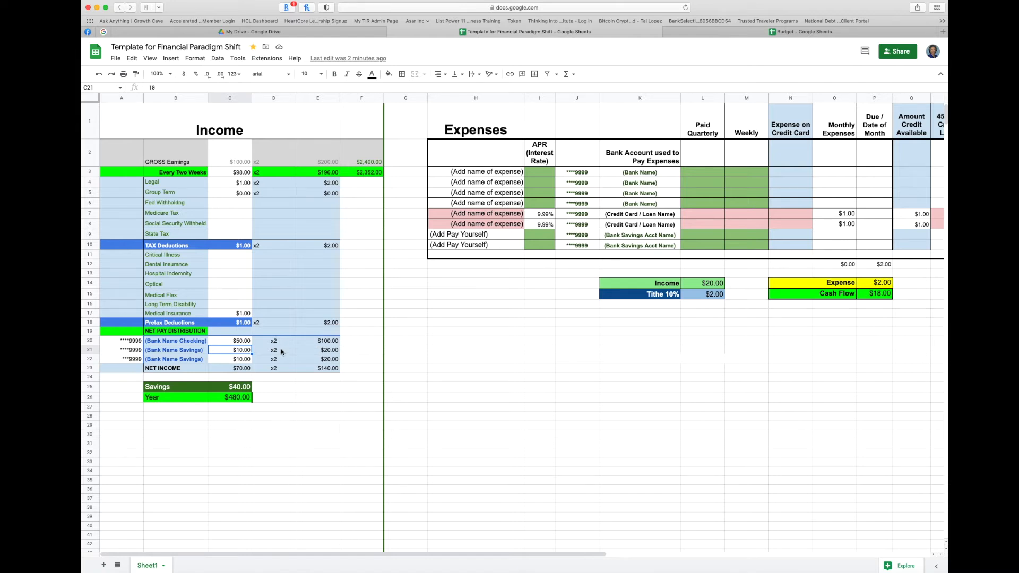
pyautogui.click(223, 359)
pyautogui.click(223, 350)
pyautogui.click(223, 358)
pyautogui.click(223, 372)
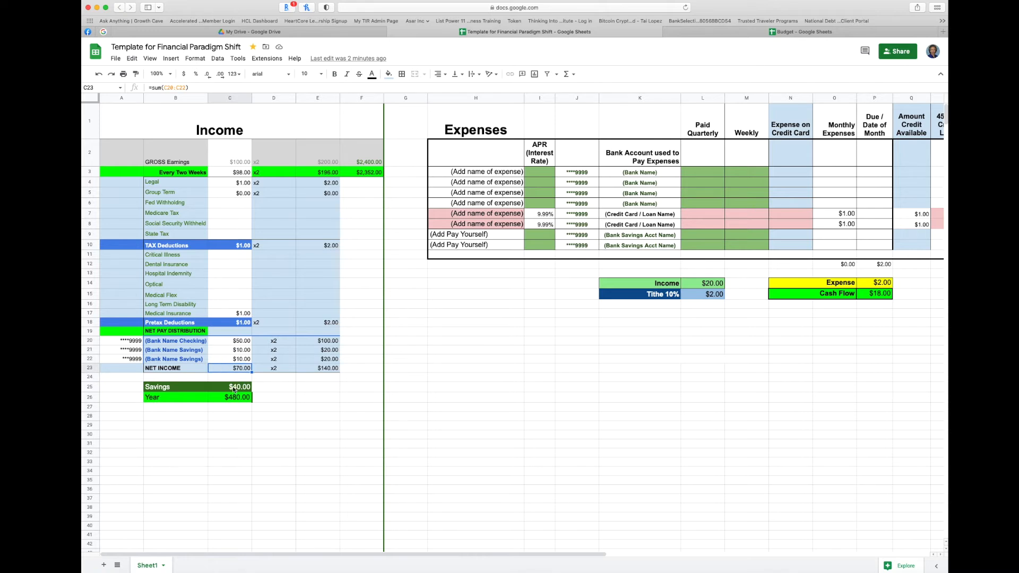
pyautogui.click(232, 387)
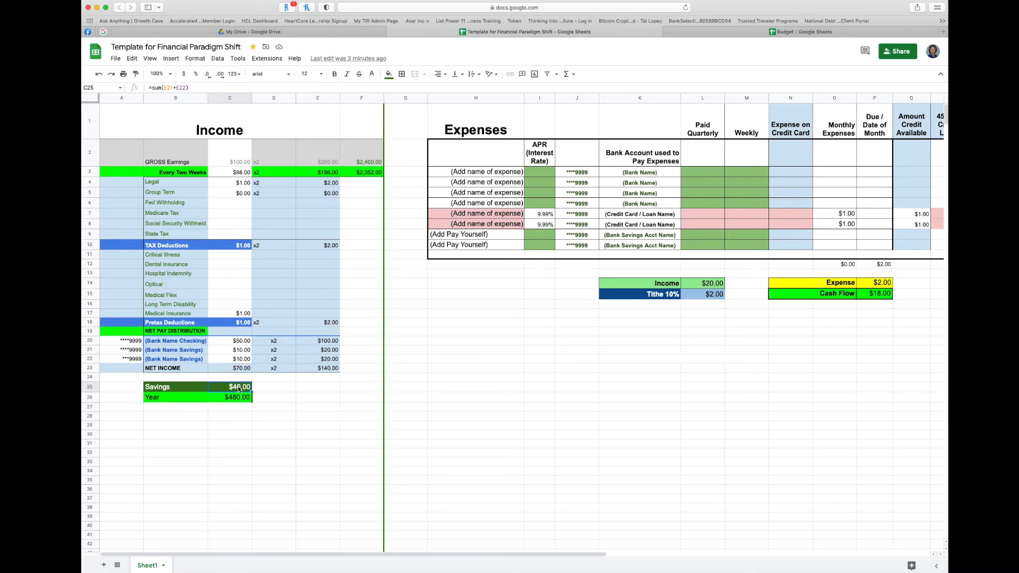
pyautogui.click(228, 401)
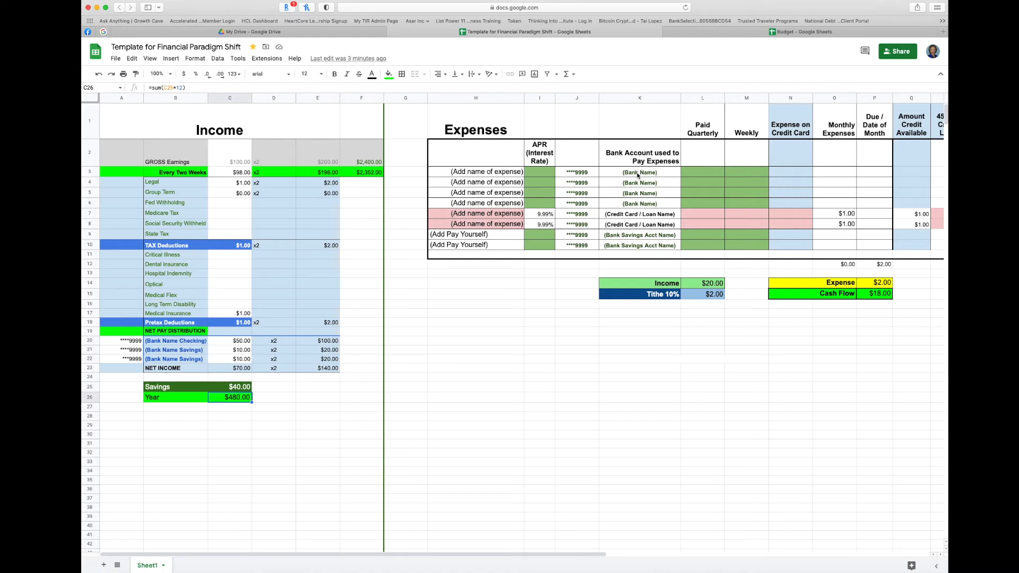
# Set the Gross Earnings amount in C2 to 2000
pyautogui.click(228, 163)
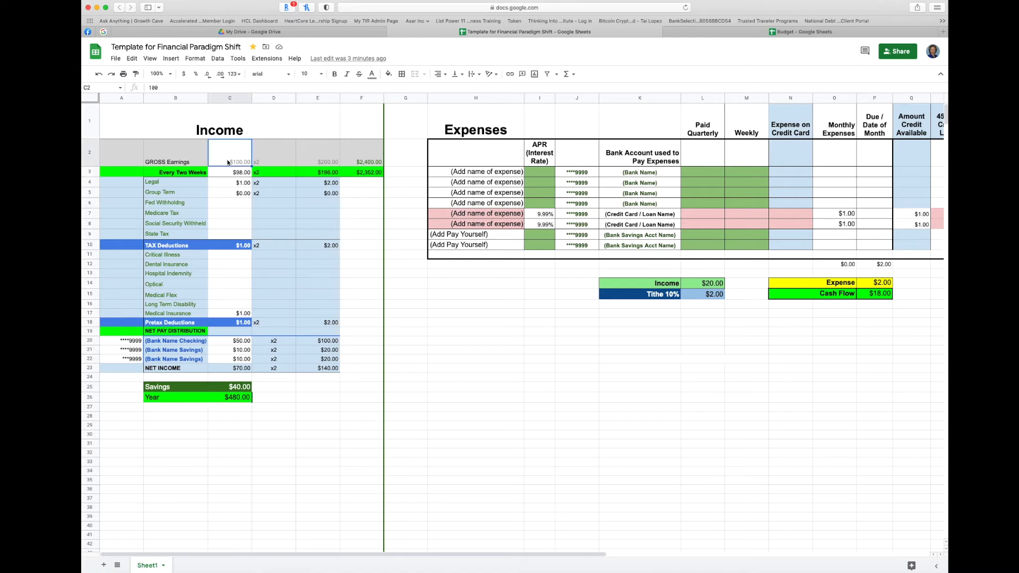
pyautogui.write('2')
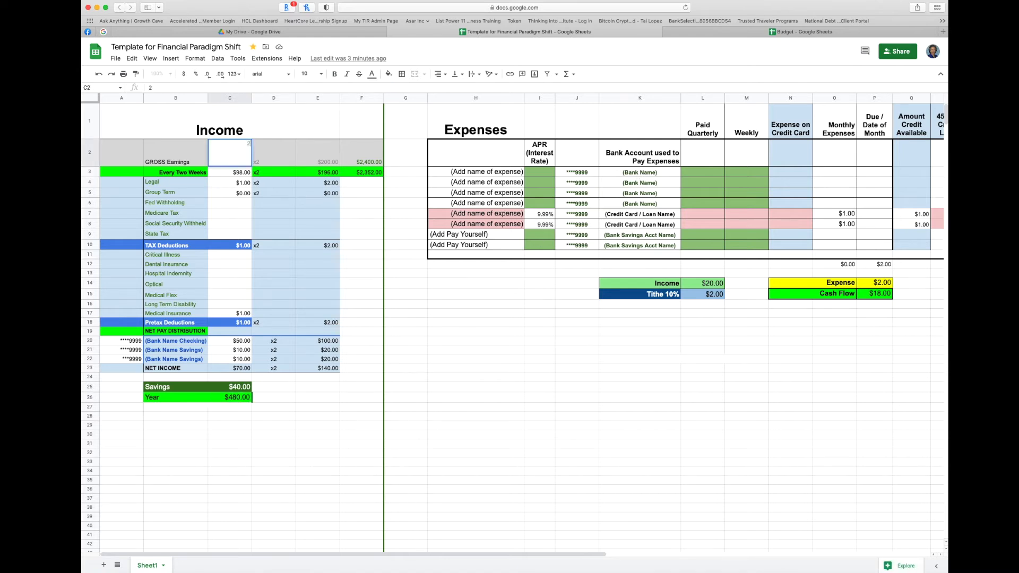
pyautogui.write('000')
pyautogui.click(337, 427)
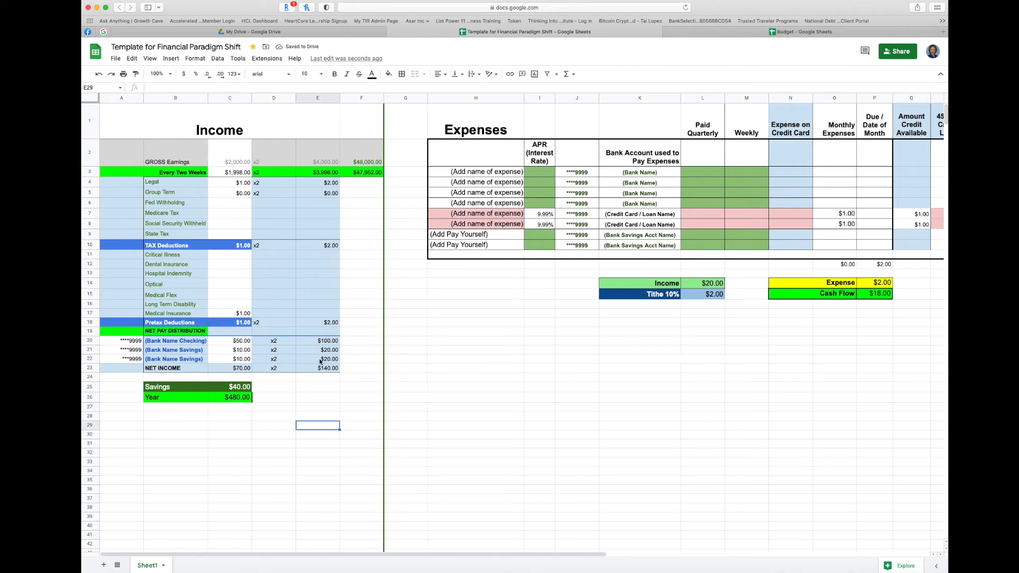
# Set the net pay distribution to 1,400 for the checking account and 125 for the first savings account
pyautogui.click(229, 344)
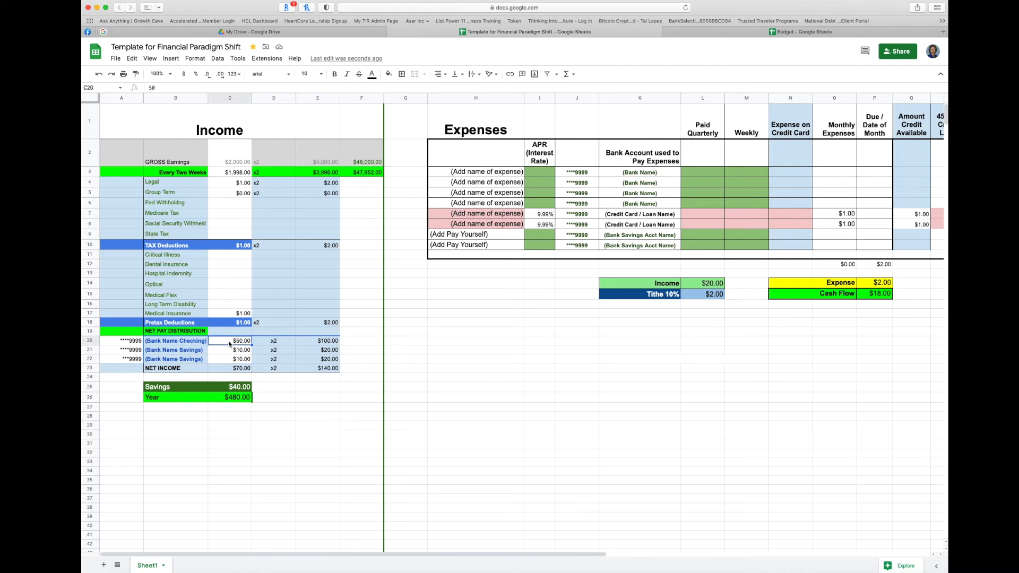
pyautogui.write('1,400')
pyautogui.click(304, 408)
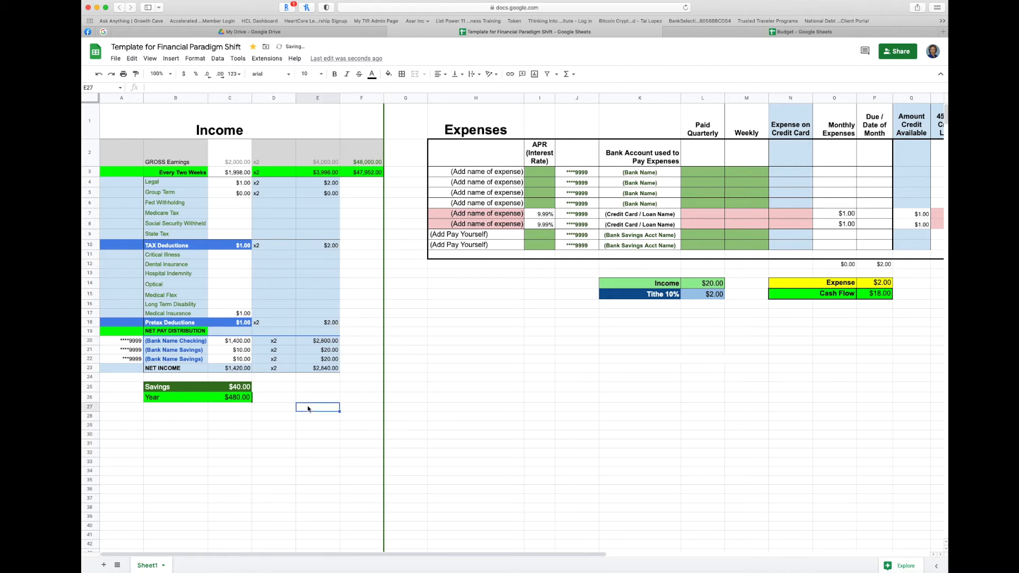
pyautogui.click(229, 353)
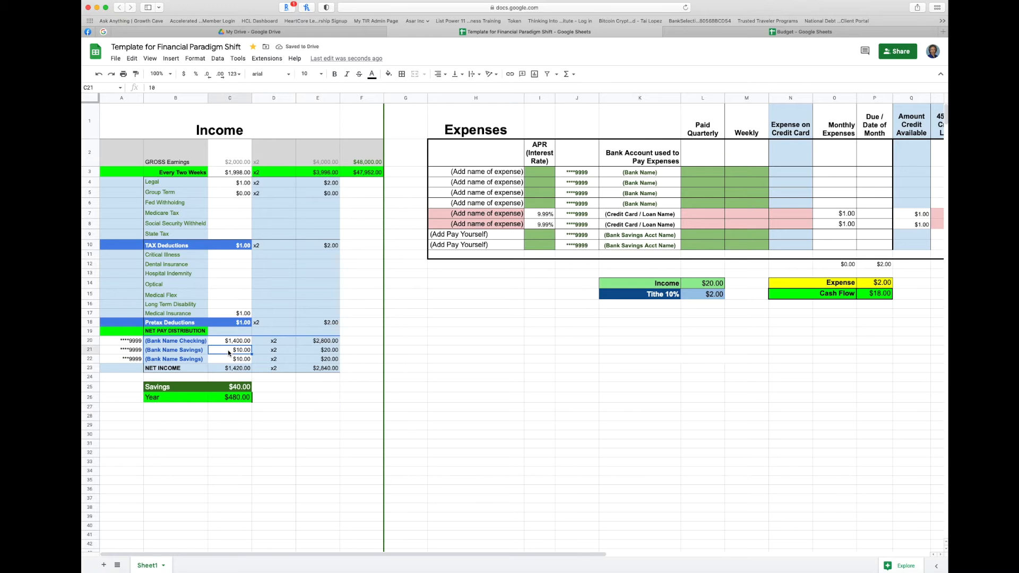
pyautogui.write('125')
pyautogui.click(280, 397)
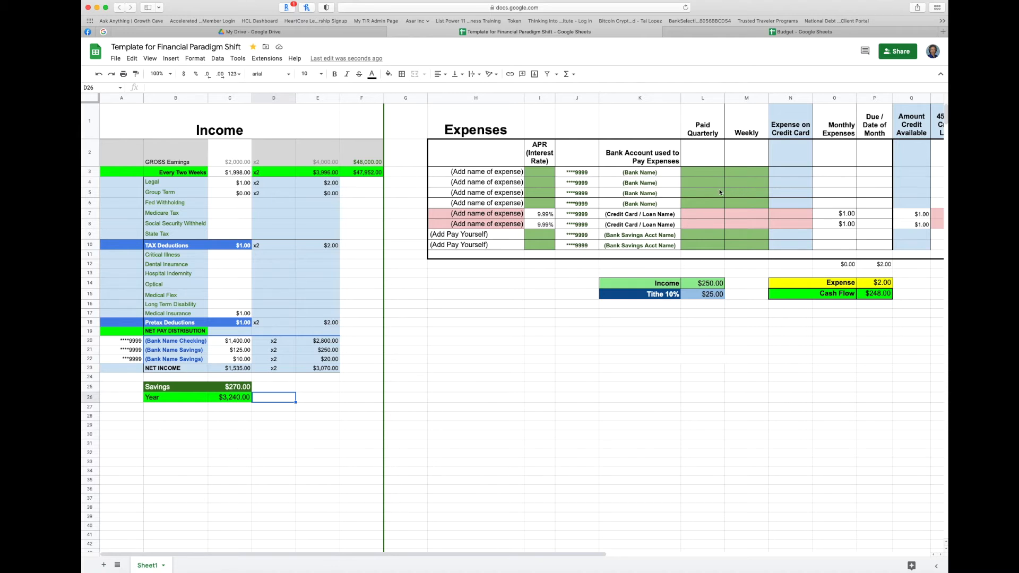
# Name the first two expenses Electric and Rent/Mortgage in H3 and H4 of the Expenses table
pyautogui.hscroll(1, 721, 192)
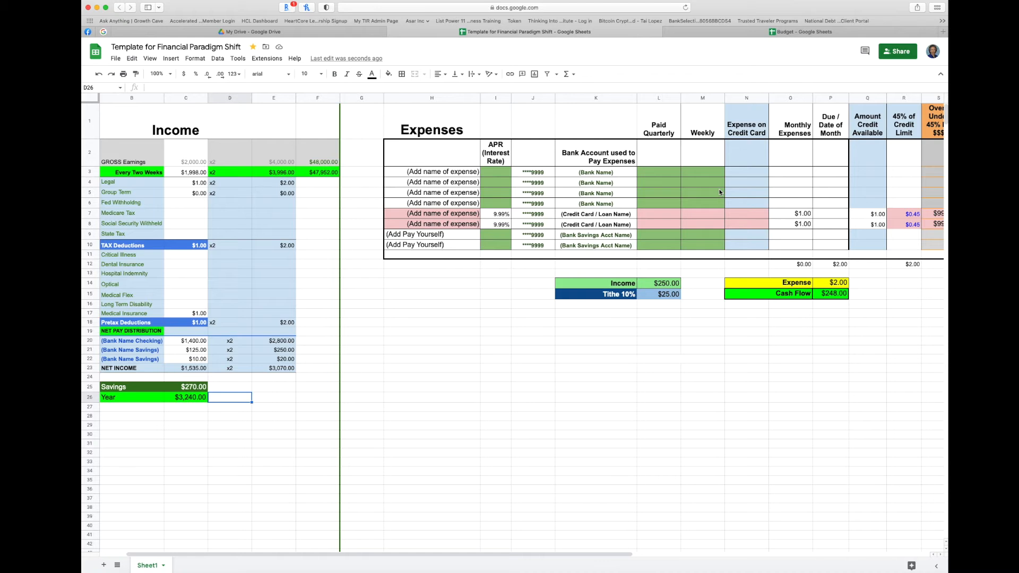
pyautogui.click(453, 172)
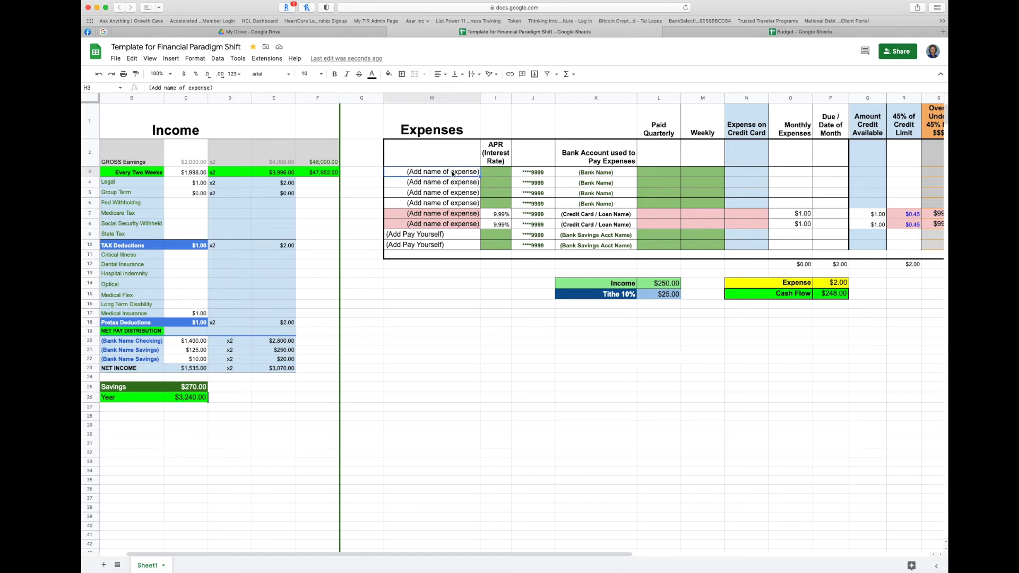
pyautogui.write('Electi')
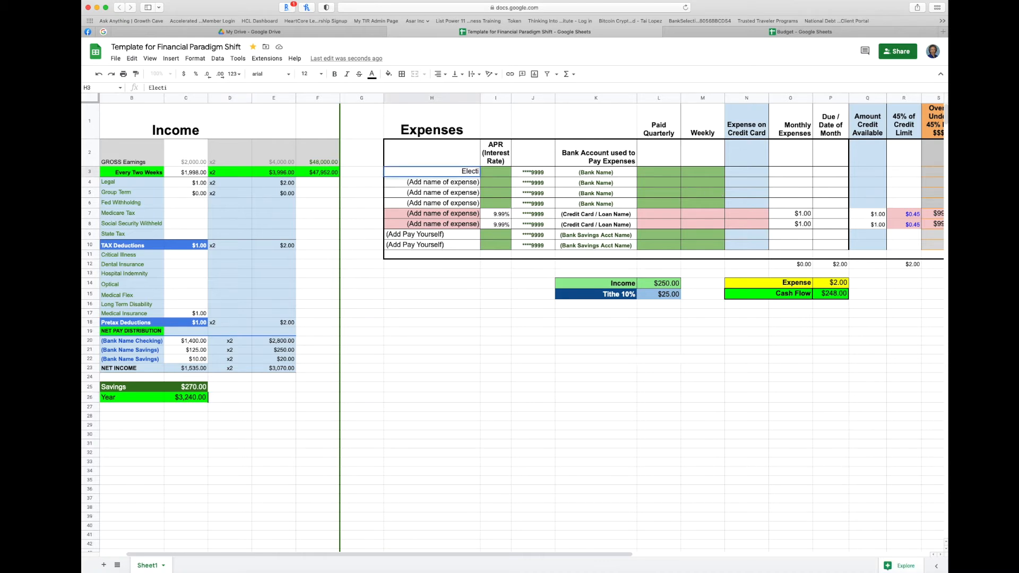
pyautogui.press('BackSpace')
pyautogui.write('ric')
pyautogui.click(438, 187)
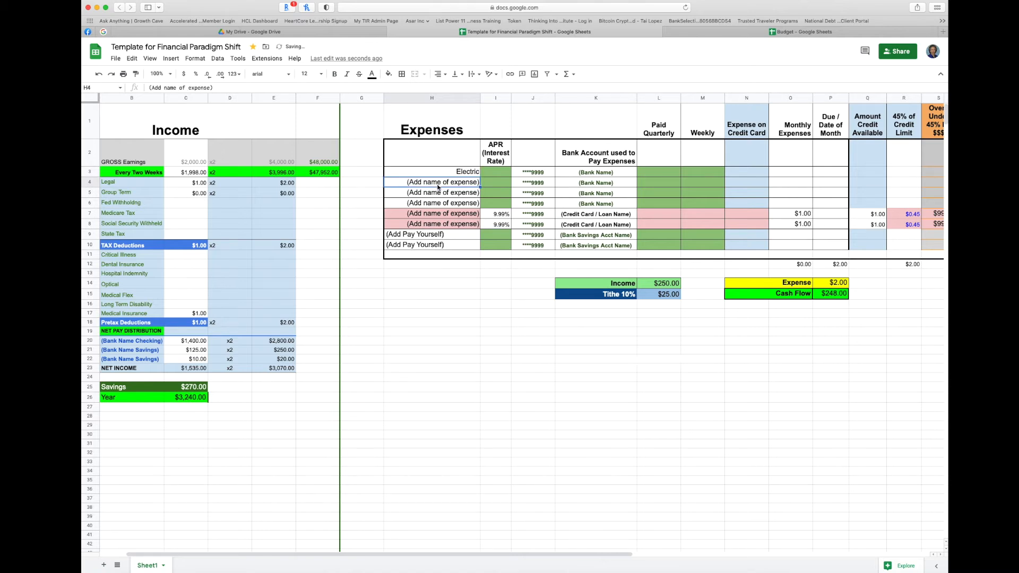
pyautogui.write('Rent')
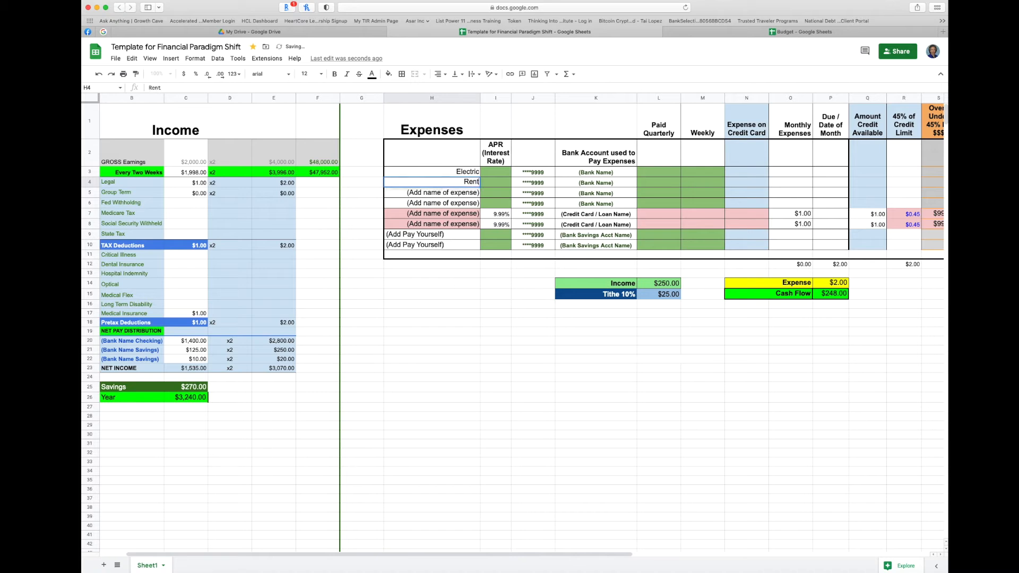
pyautogui.write('/Mortgage')
pyautogui.click(448, 194)
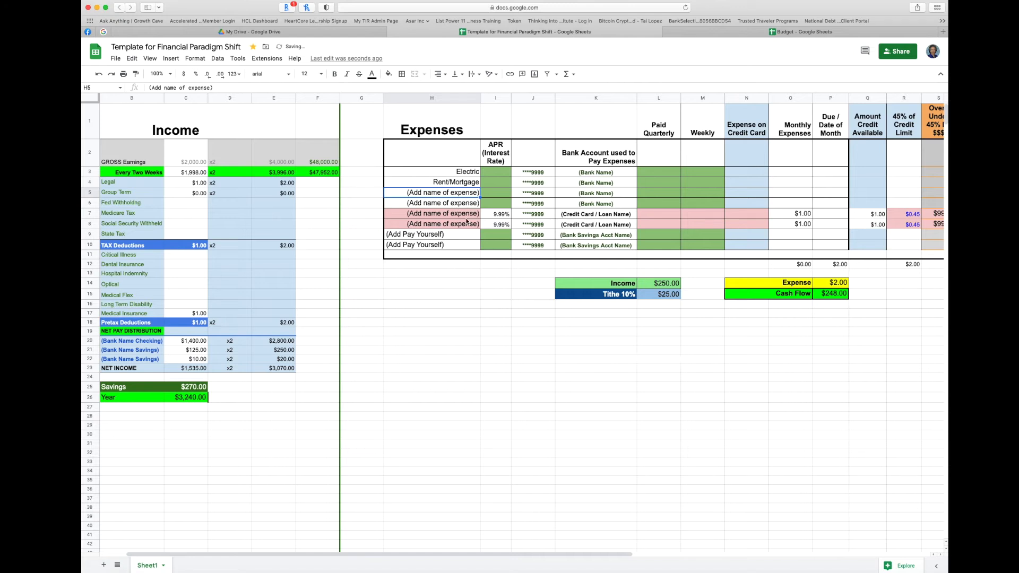
# Name the first pink expense row Visa and set its APR to 15.75%
pyautogui.click(460, 217)
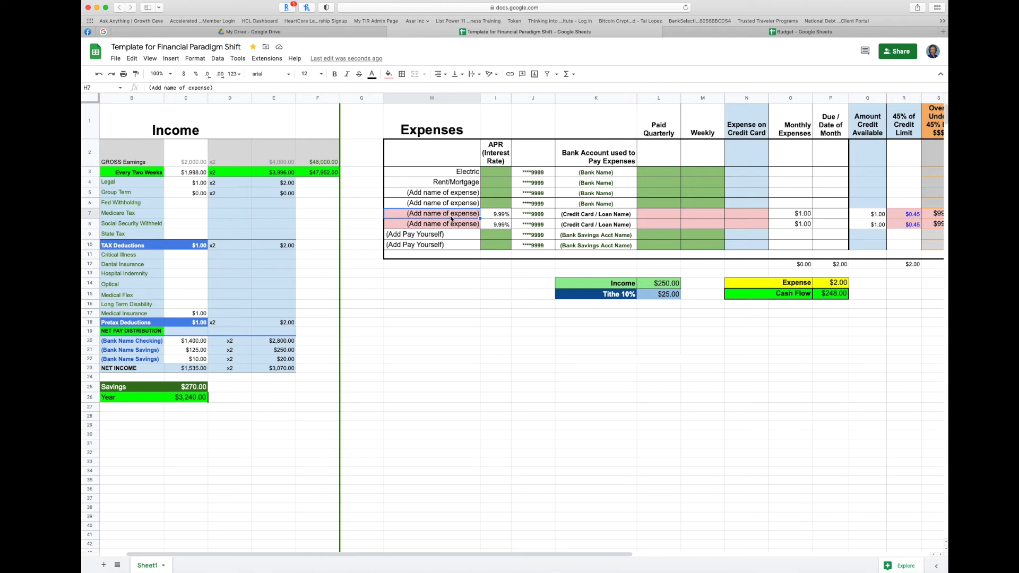
pyautogui.write('Visa')
pyautogui.press('Tab')
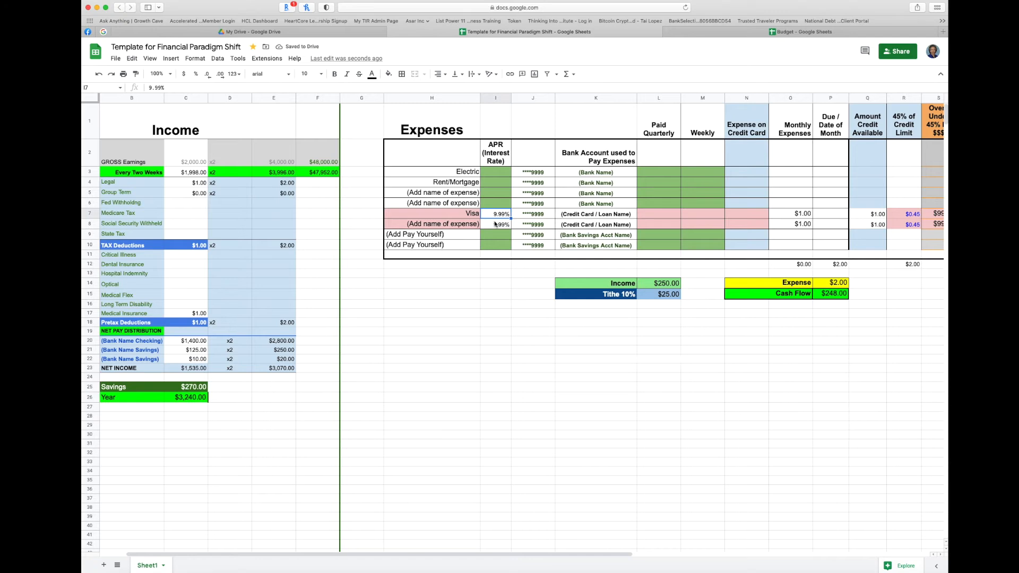
pyautogui.write('15.75')
pyautogui.click(514, 235)
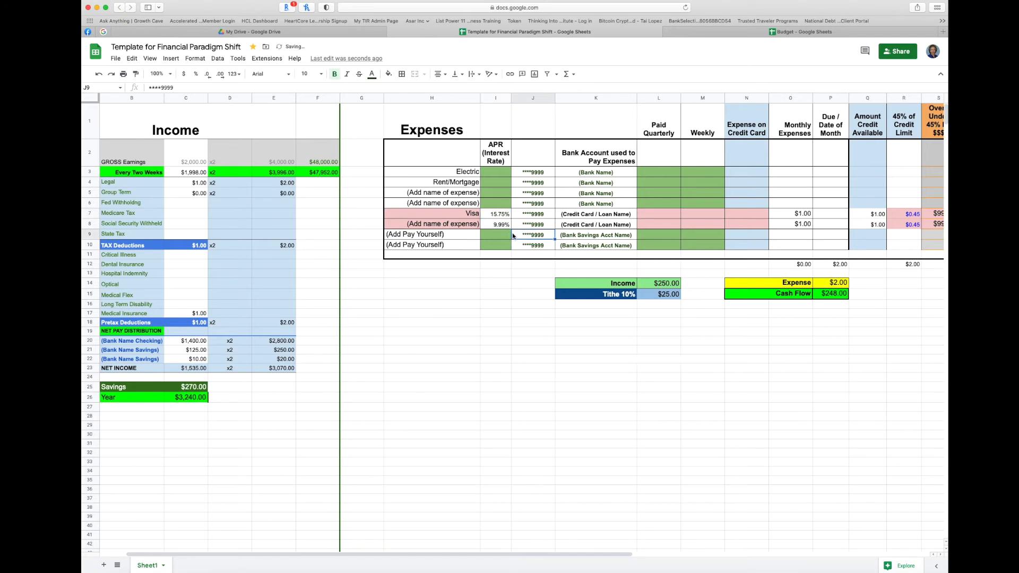
# Name the second pink expense row Autoloan and set its APR to 7.25%
pyautogui.click(460, 226)
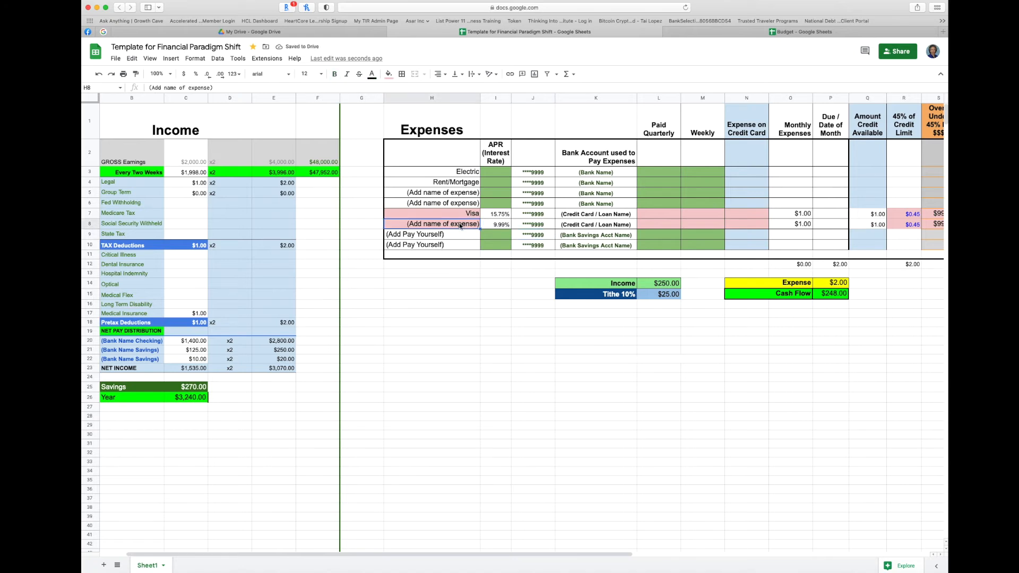
pyautogui.write('Auto')
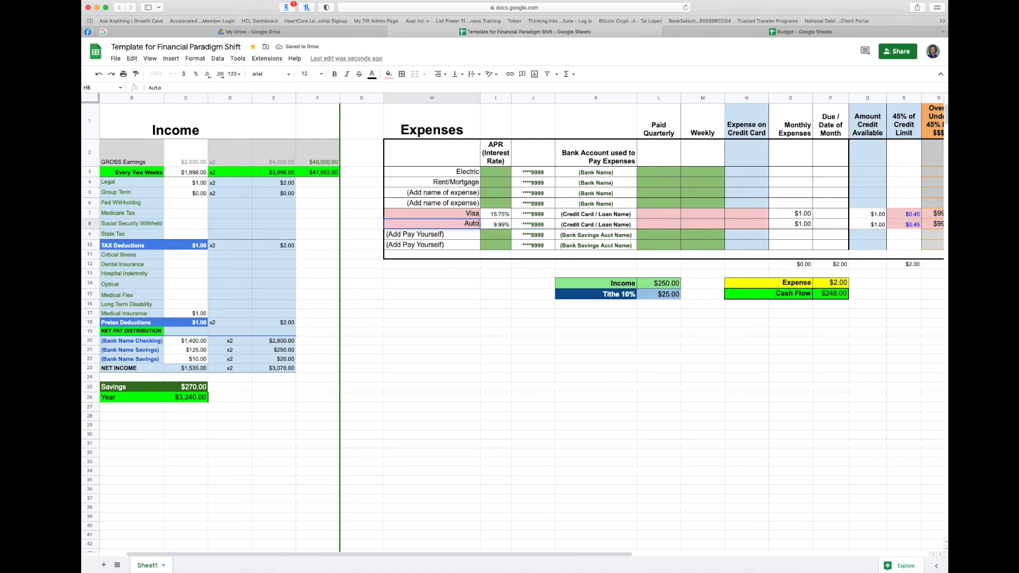
pyautogui.write('aloan')
pyautogui.click(501, 224)
pyautogui.press('BackSpace')
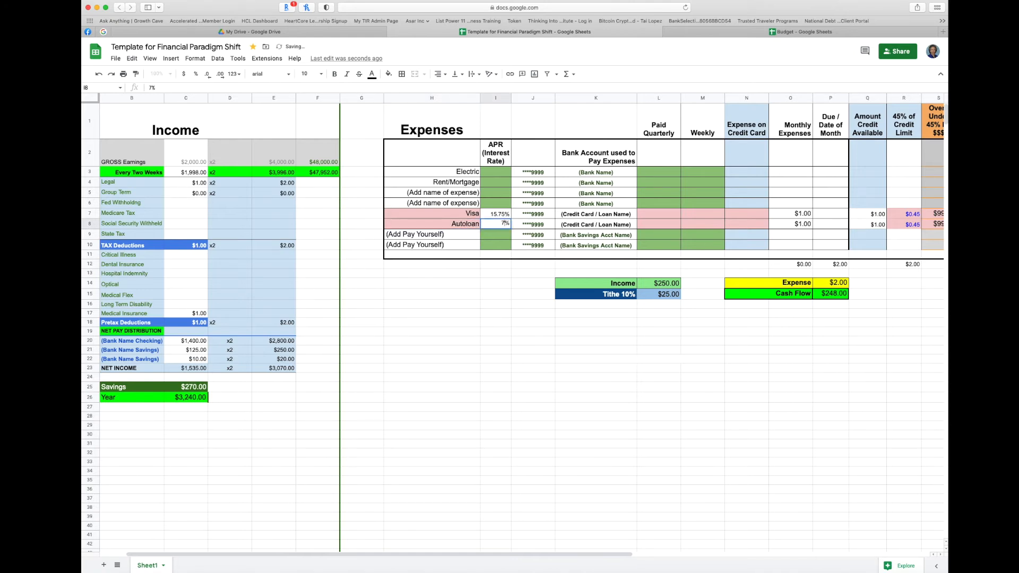
pyautogui.write('7.25')
pyautogui.click(537, 214)
pyautogui.click(585, 217)
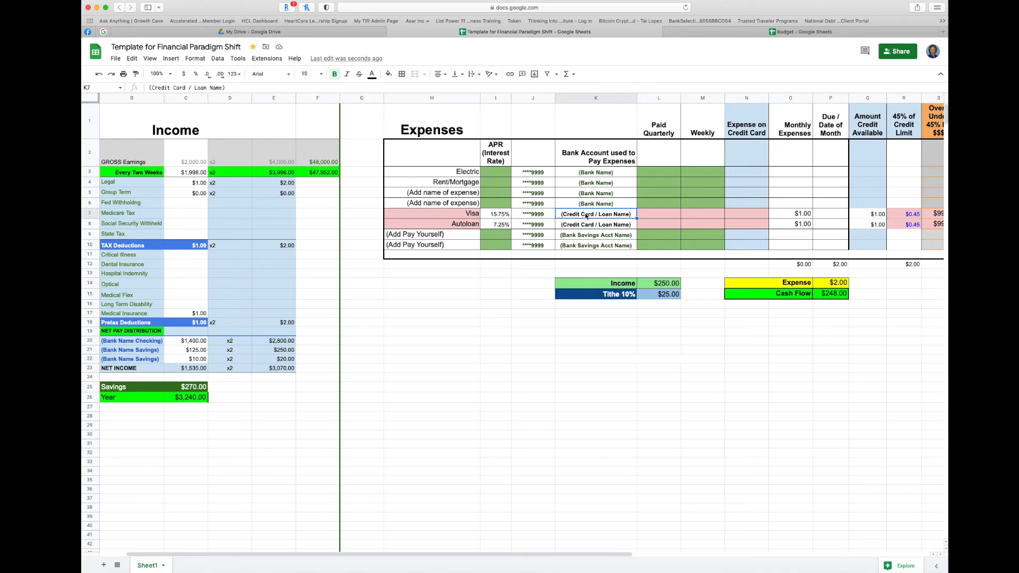
# Enter First Bank Visa as the Visa row's account name and Car Services LLC as the Autoloan row's account name
pyautogui.write('First Bank Visa')
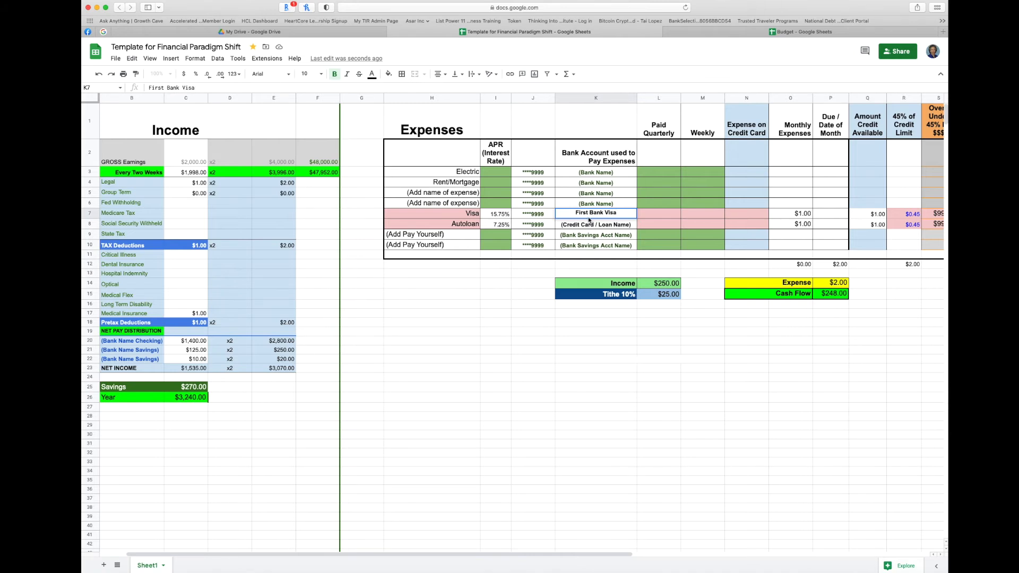
pyautogui.click(591, 226)
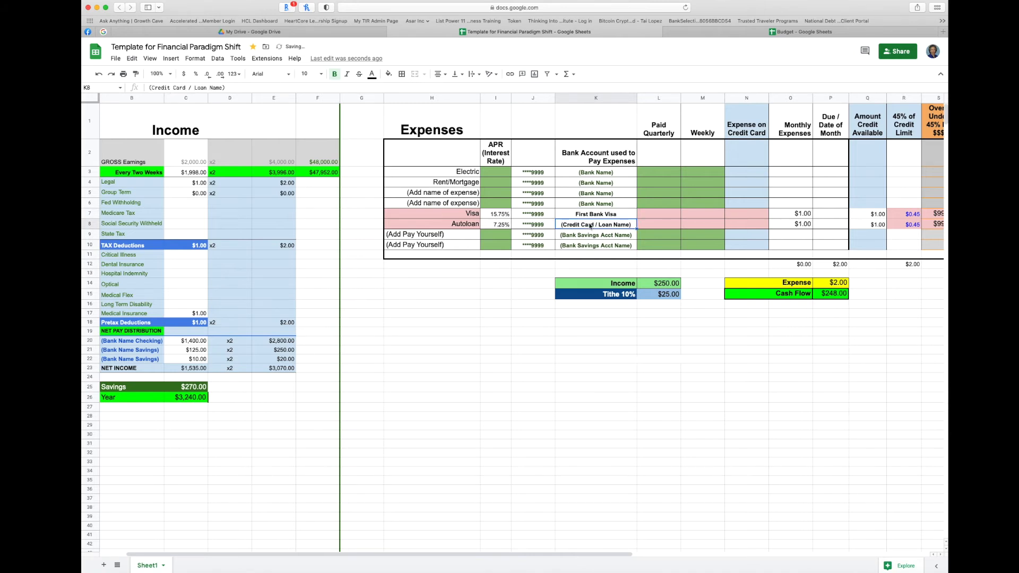
pyautogui.write('Car Servince')
pyautogui.press('BackSpace')
pyautogui.press('BackSpace')
pyautogui.press('BackSpace')
pyautogui.write('ces LLC')
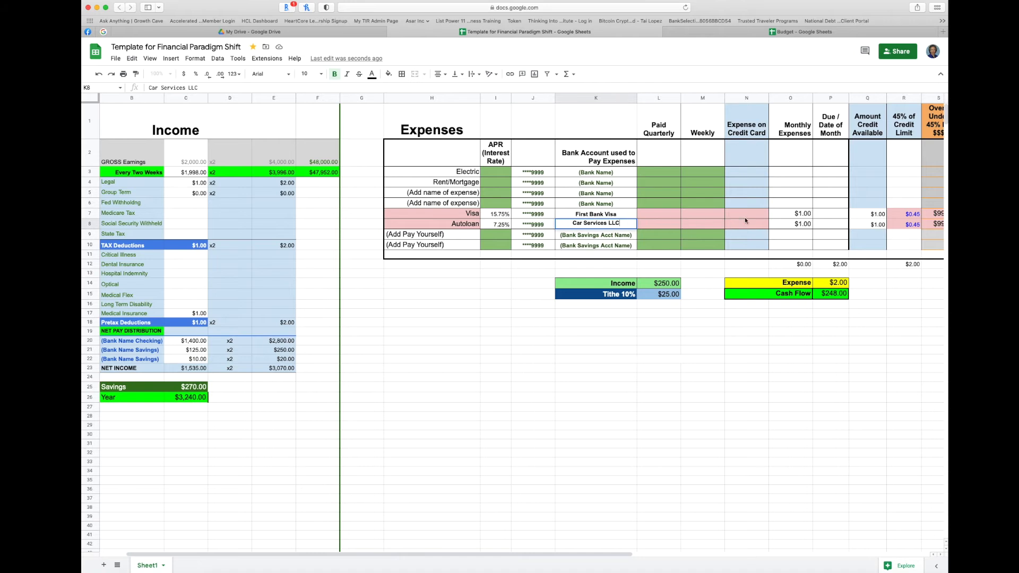
pyautogui.click(767, 214)
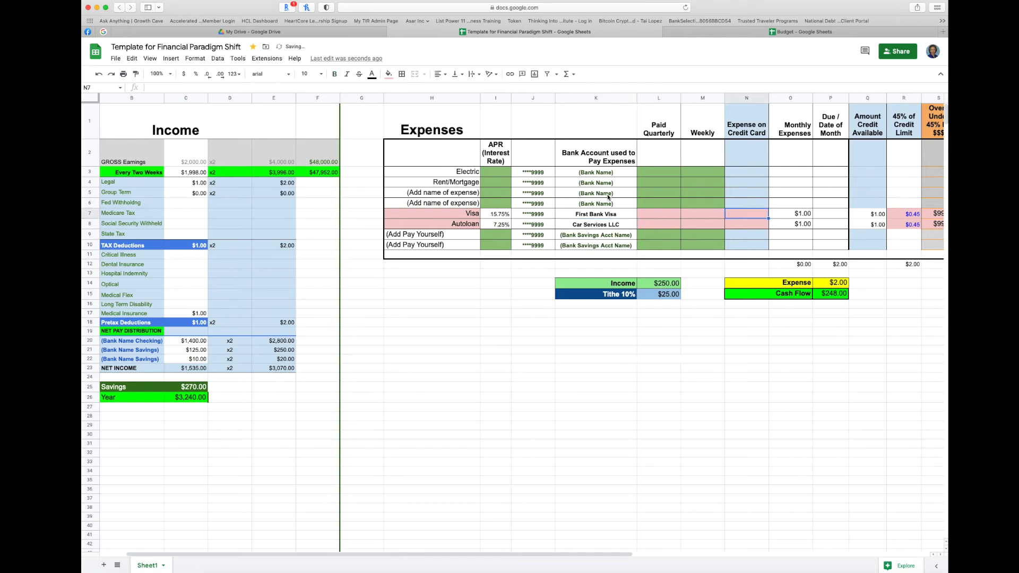
# Set the monthly expenses to 50 for Electric and 600 for Rent/Mortgage
pyautogui.hscroll(5, 741, 193)
pyautogui.rightClick(741, 193)
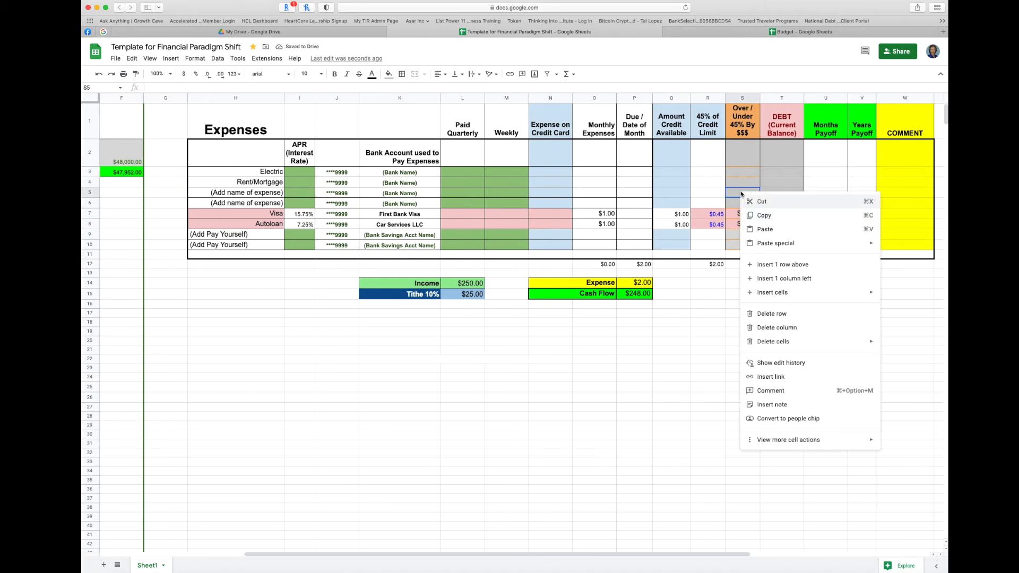
pyautogui.click(670, 420)
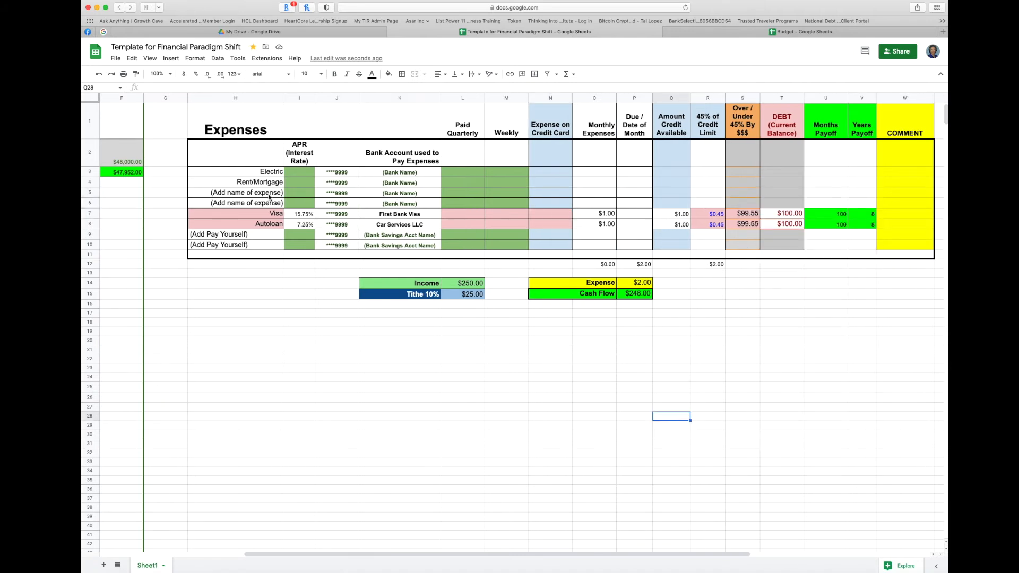
pyautogui.click(265, 171)
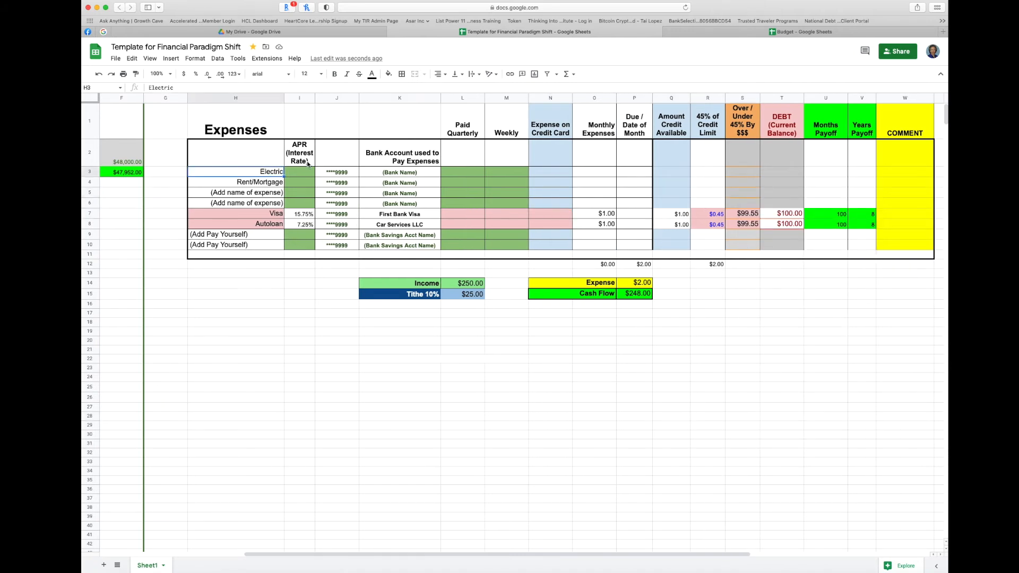
pyautogui.click(598, 171)
pyautogui.write('50')
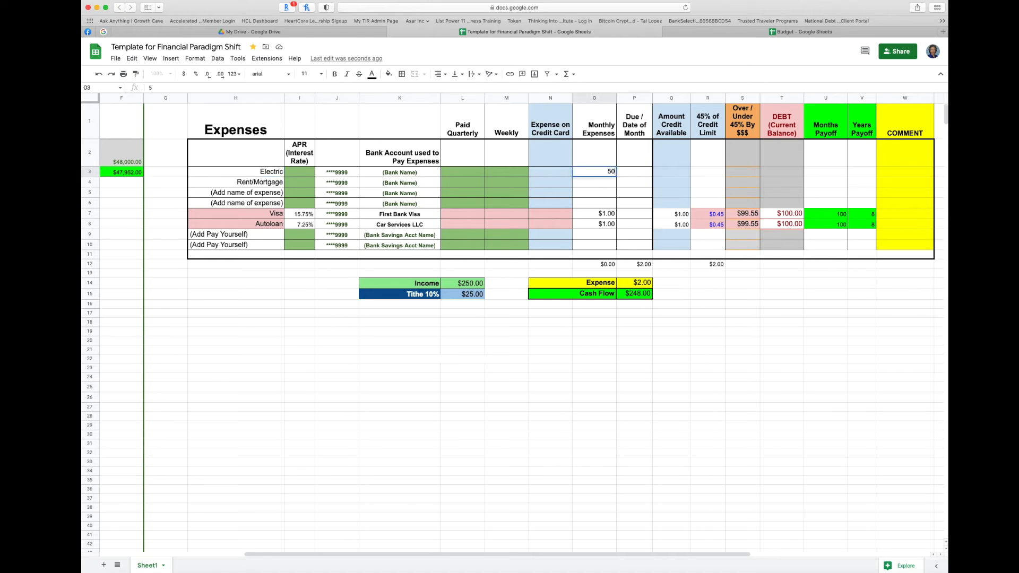
pyautogui.press('Return')
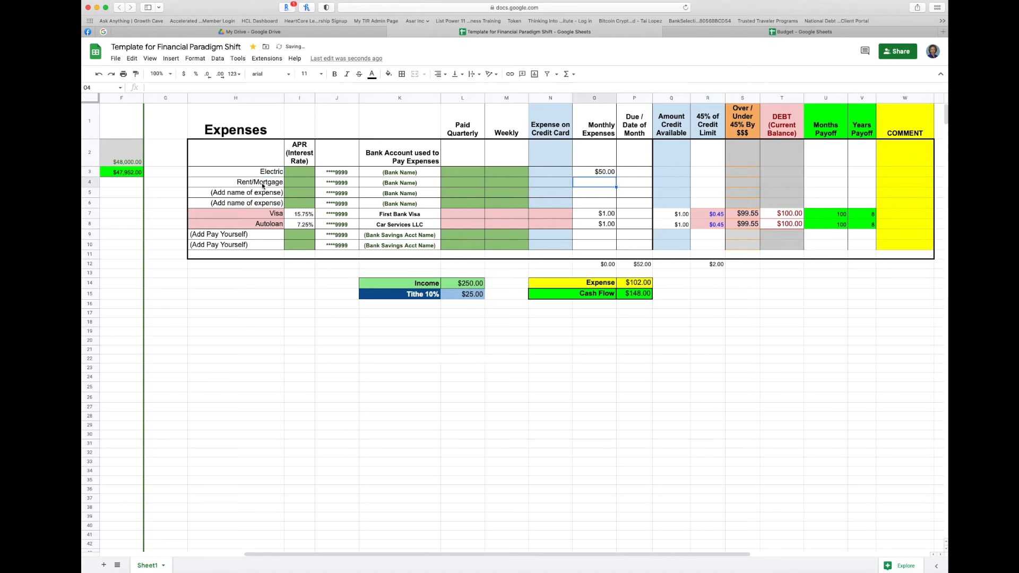
pyautogui.write('600')
pyautogui.press('Return')
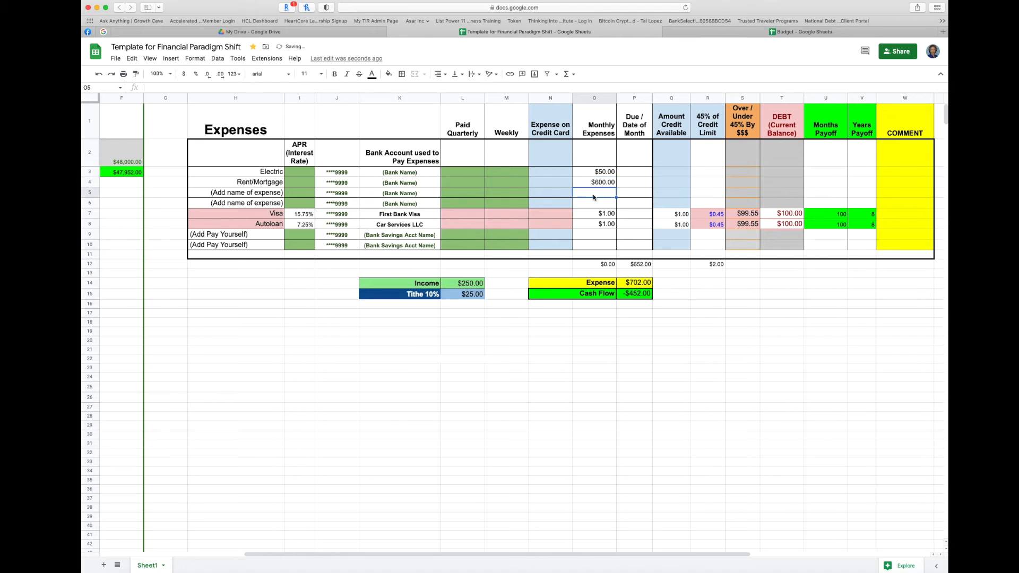
# Set the monthly expenses to 25 for Visa and 250 for Autoloan
pyautogui.click(599, 217)
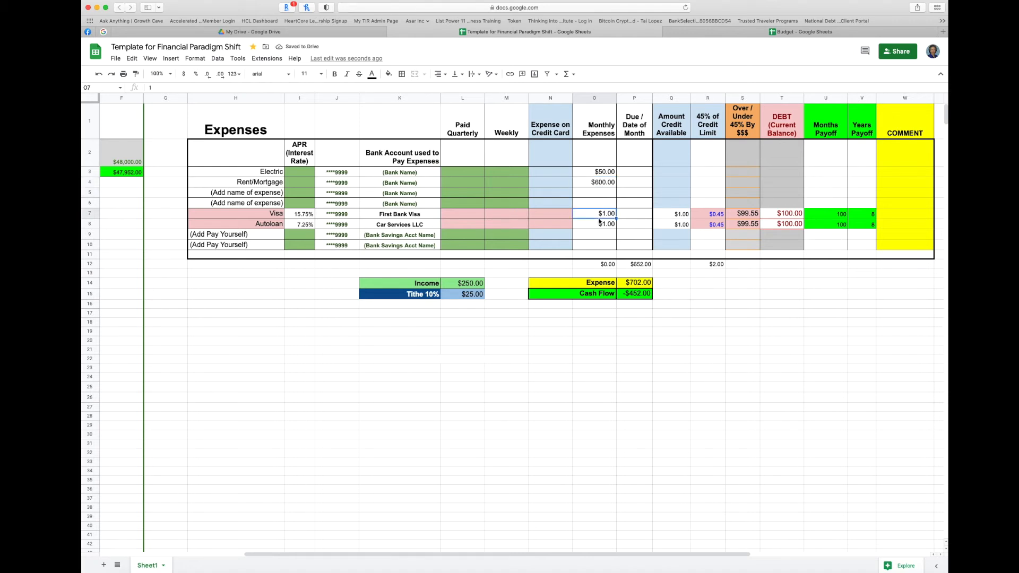
pyautogui.write('25')
pyautogui.click(595, 225)
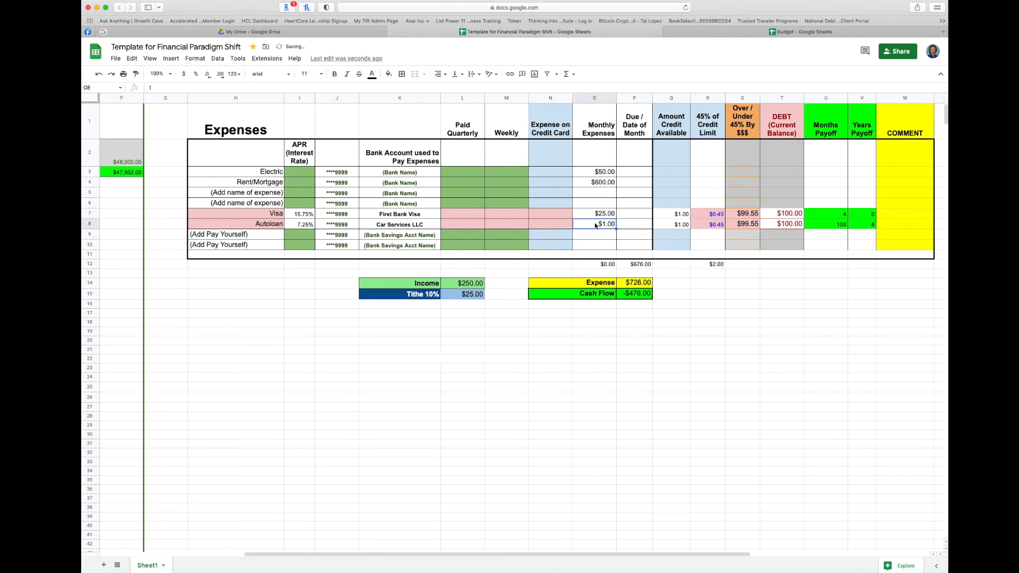
pyautogui.write('250')
pyautogui.press('Return')
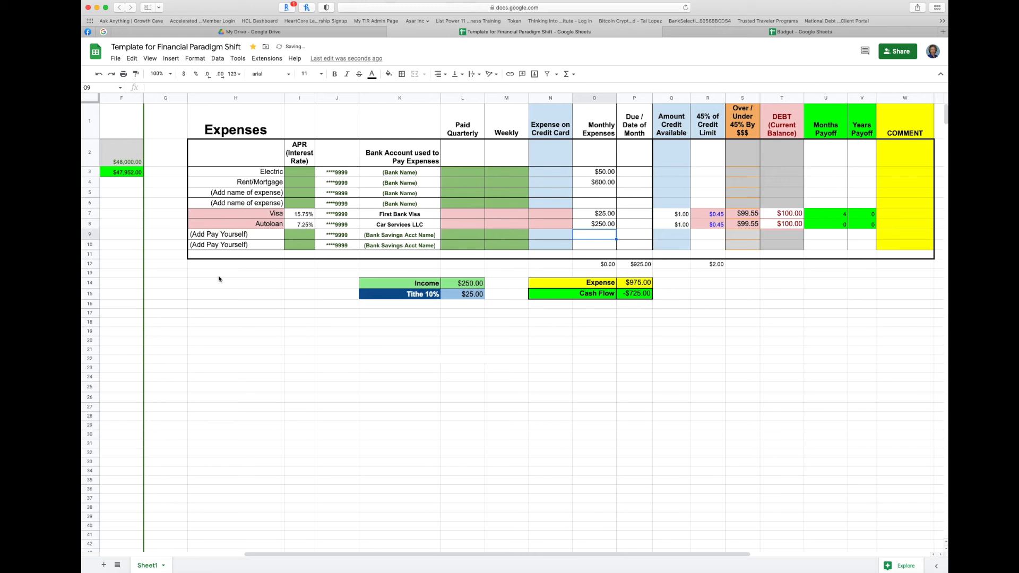
# Fill the first Add Pay Yourself cell, H9, with bright green and rename it First Bank Savings
pyautogui.click(231, 237)
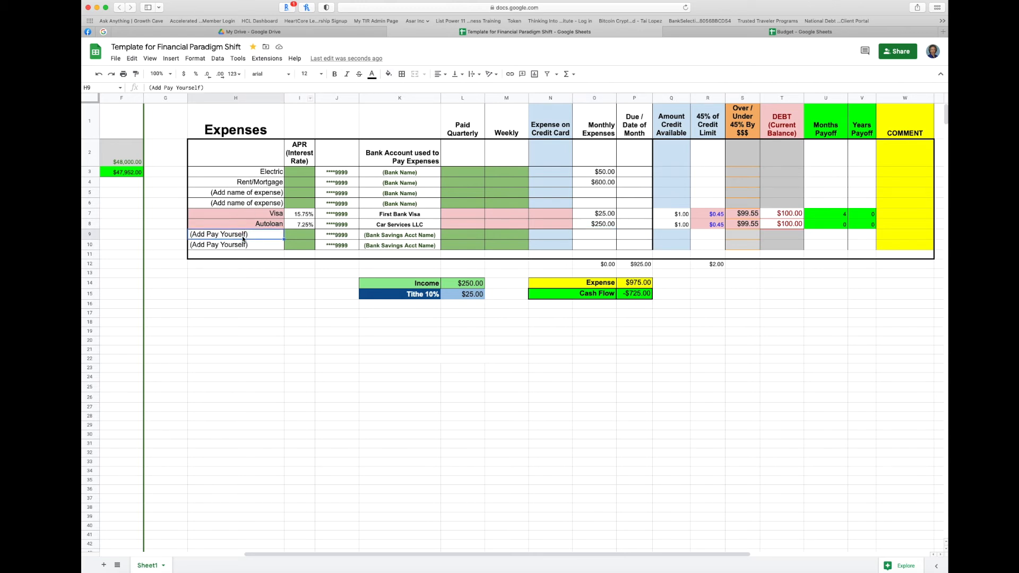
pyautogui.click(390, 74)
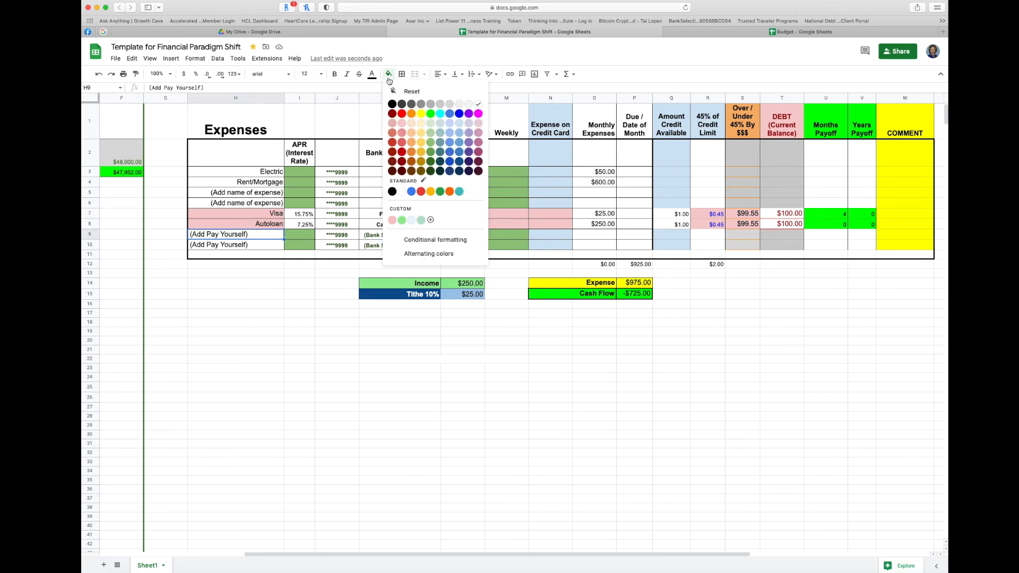
pyautogui.click(431, 114)
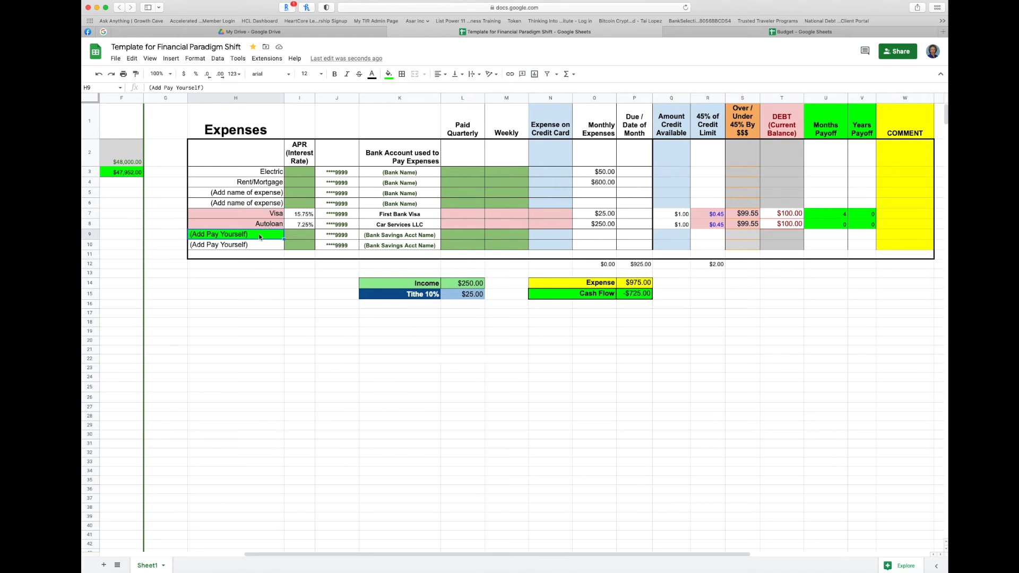
pyautogui.write('First Bank')
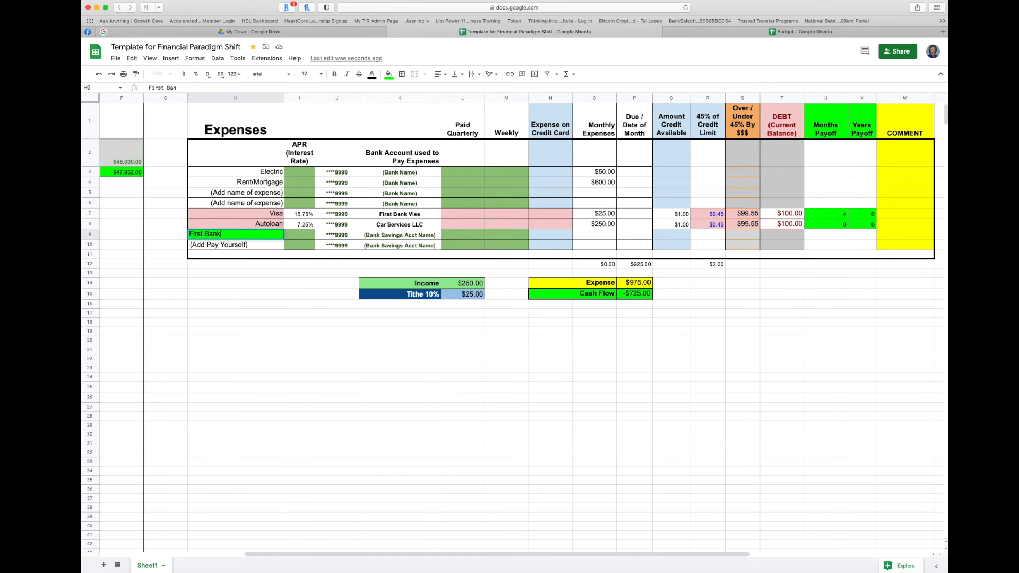
pyautogui.write(' Savings')
# Set the monthly expense for First Bank Savings to 100
pyautogui.click(592, 237)
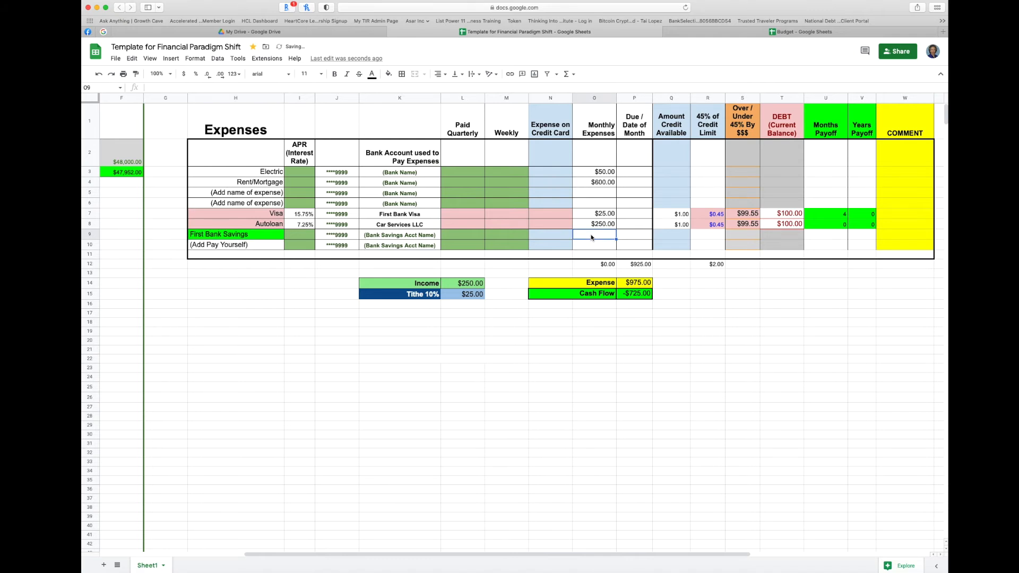
pyautogui.write('100')
pyautogui.click(666, 330)
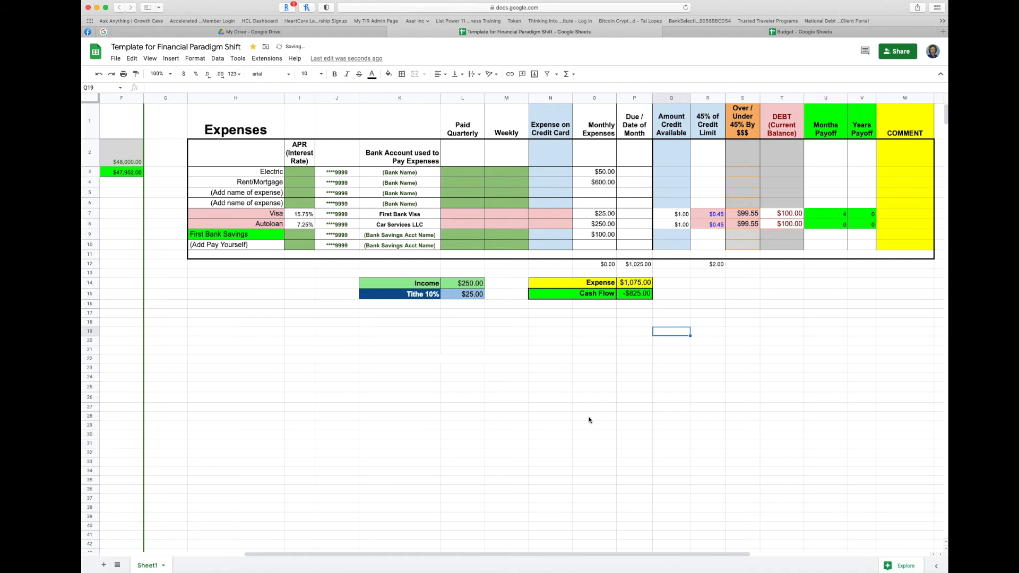
# Change the monthly amount for First Bank Savings in O9 to 200
pyautogui.hscroll(-10, 588, 420)
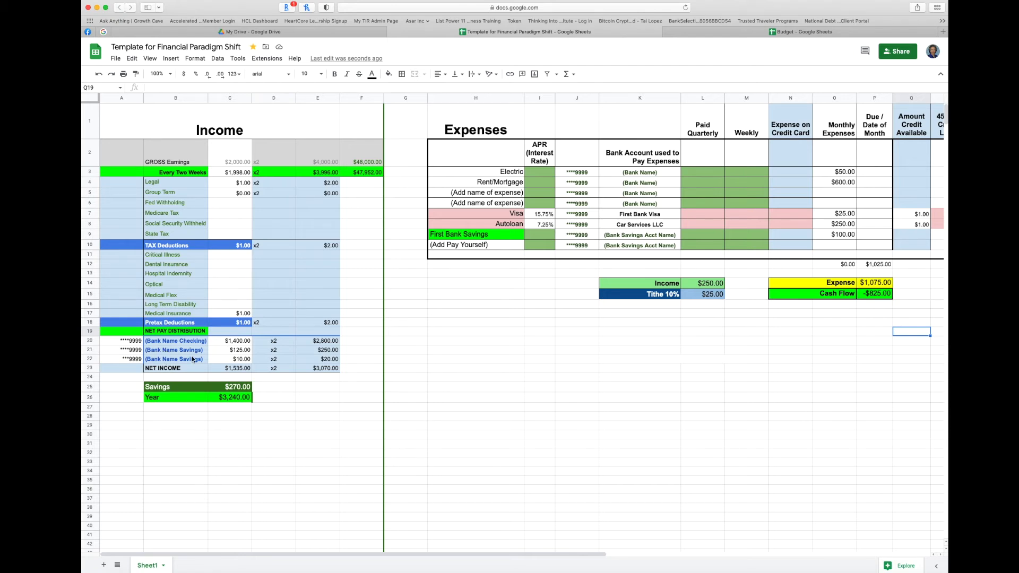
pyautogui.rightClick(765, 324)
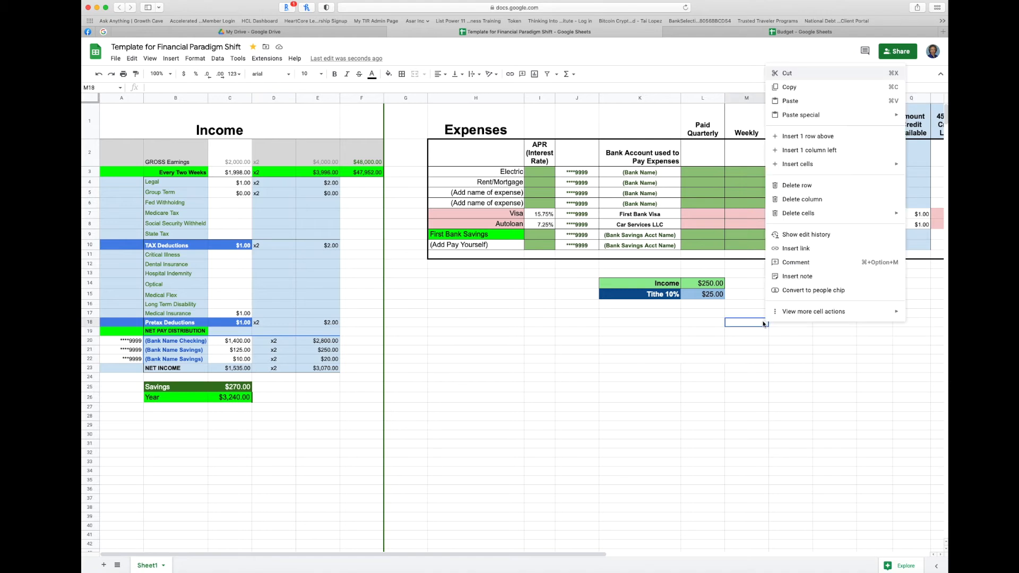
pyautogui.click(761, 361)
pyautogui.hscroll(5, 761, 361)
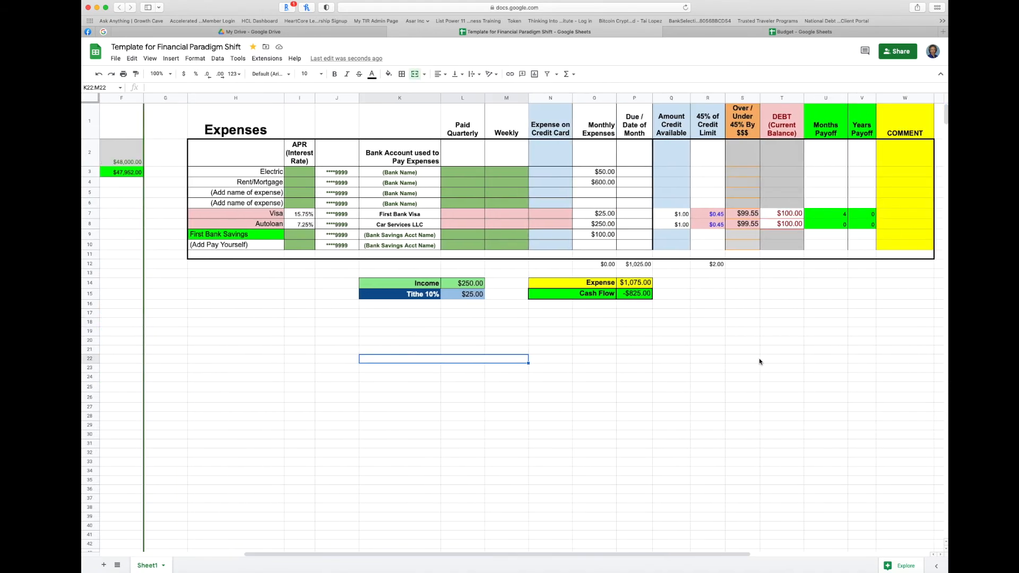
pyautogui.click(597, 238)
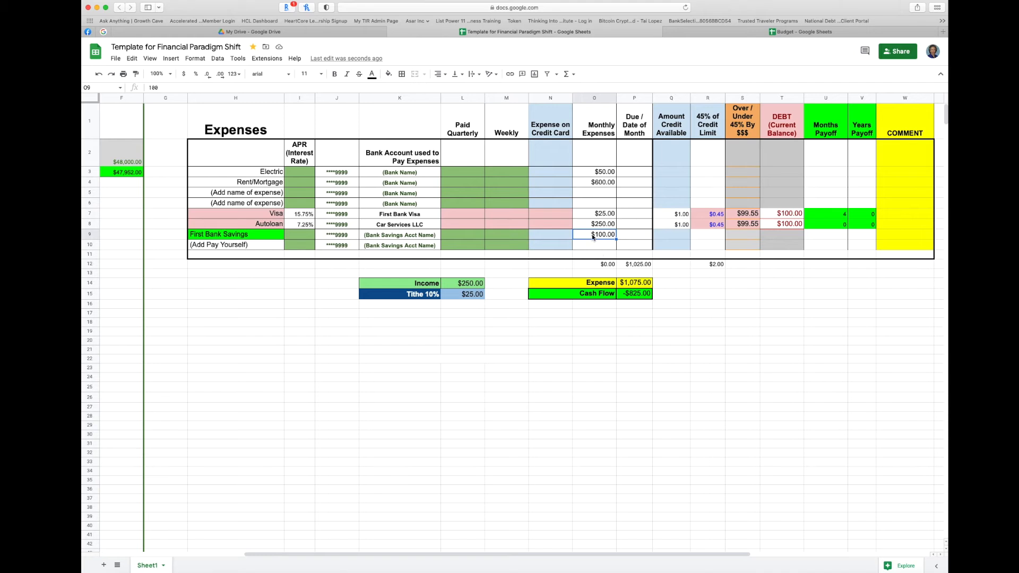
pyautogui.write('200')
pyautogui.click(684, 316)
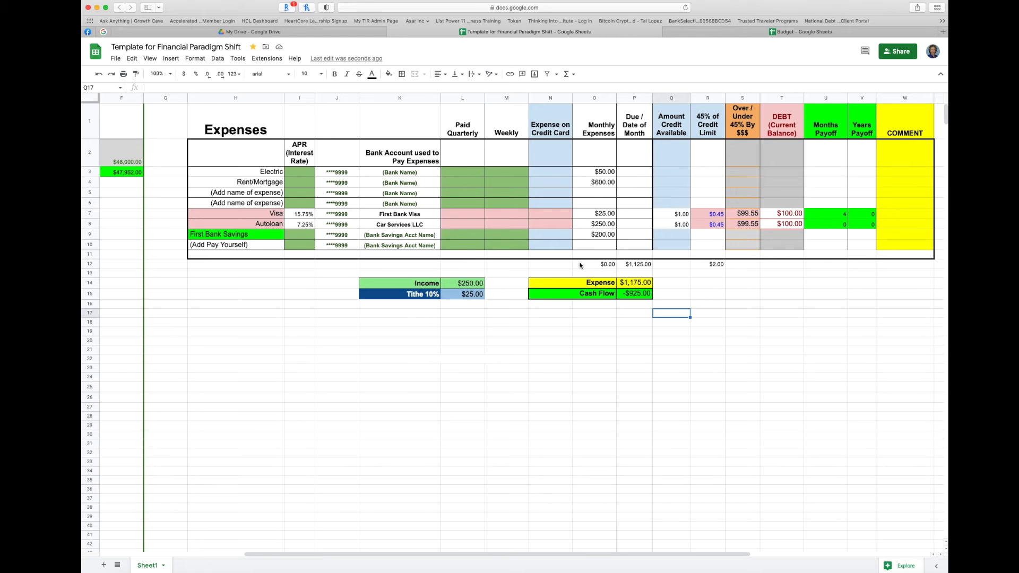
# Examine the monthly expense amounts, the Income total's formula and the first savings account's amounts in the net pay distribution
pyautogui.moveTo(599, 173); pyautogui.dragTo(604, 237)
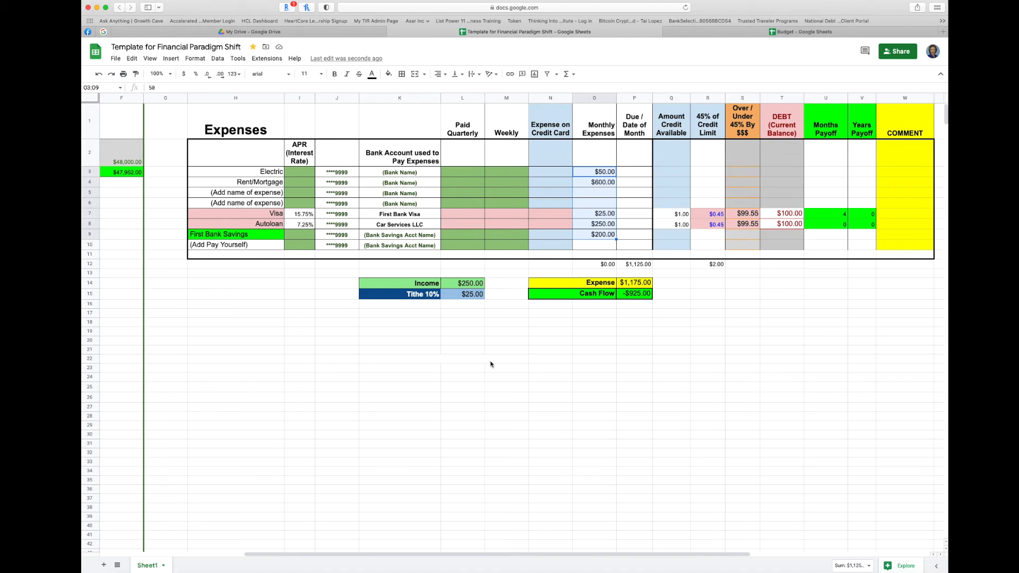
pyautogui.click(463, 286)
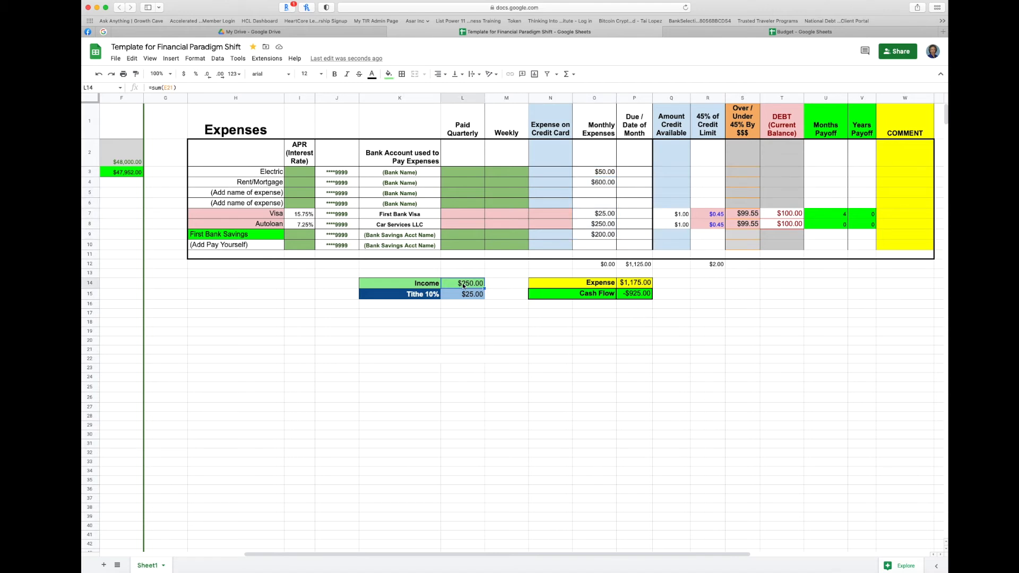
pyautogui.hscroll(-3, 386, 388)
pyautogui.rightClick(387, 389)
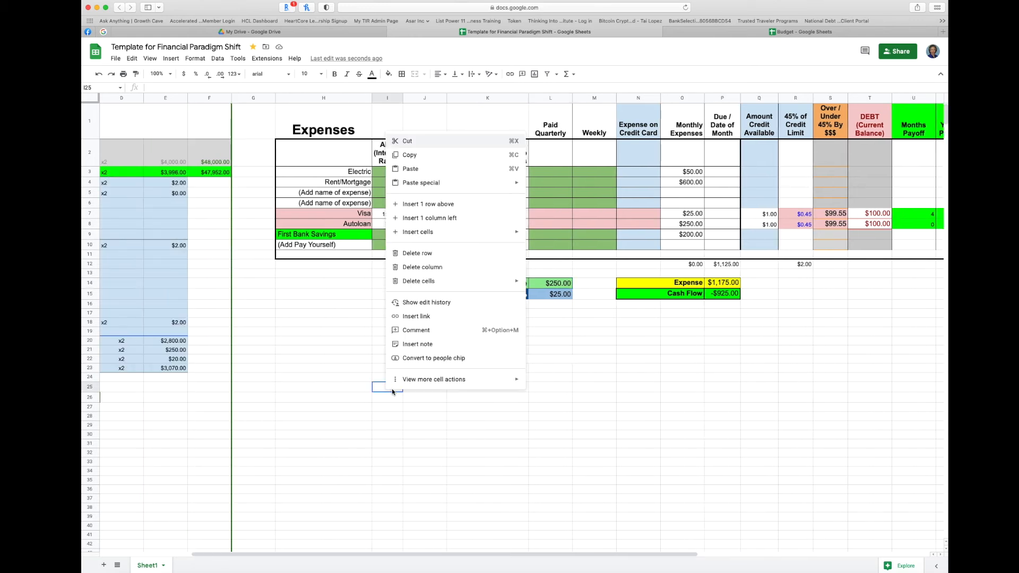
pyautogui.click(331, 343)
pyautogui.hscroll(-2, 330, 343)
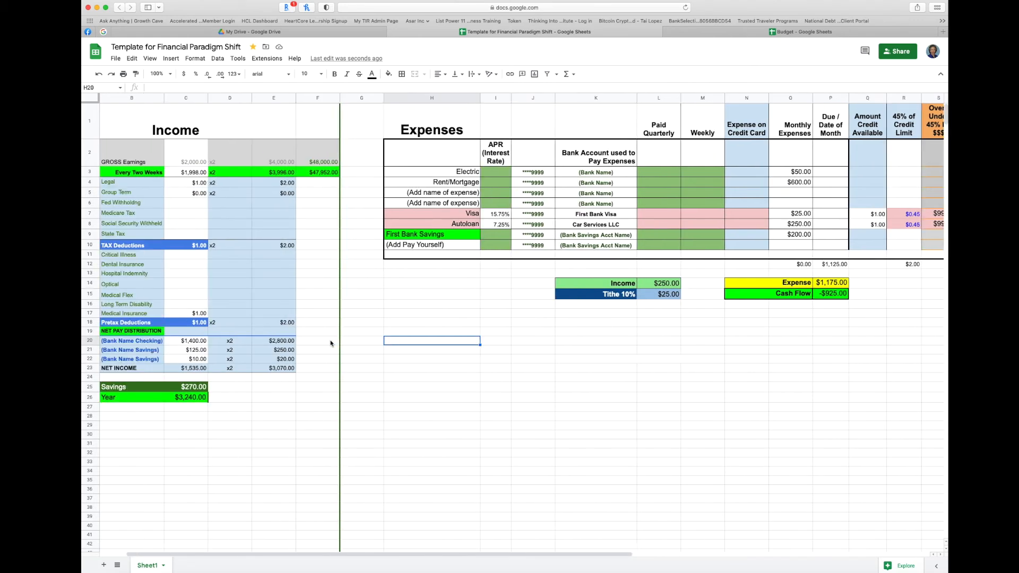
pyautogui.hscroll(-1, 330, 343)
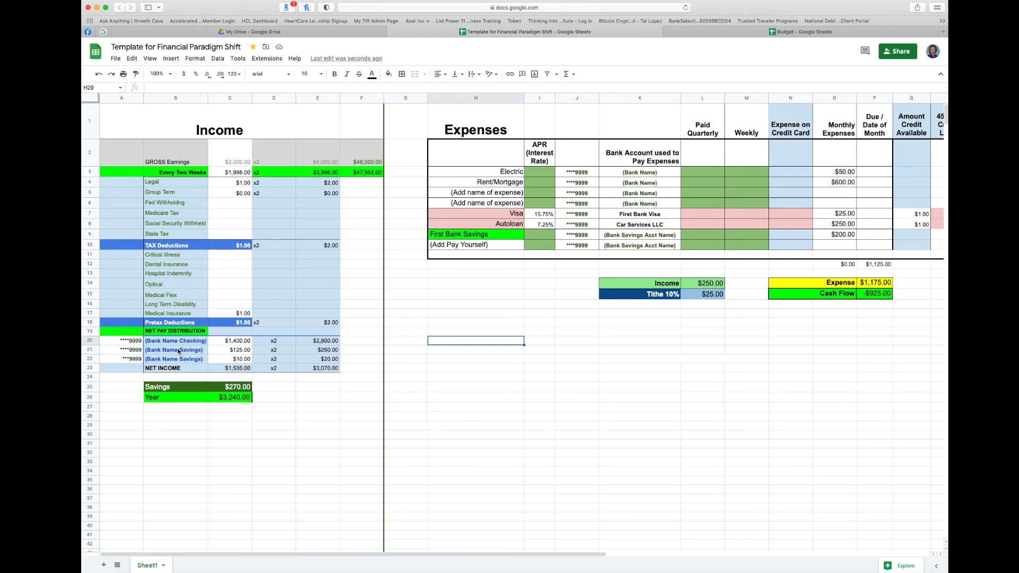
pyautogui.click(236, 351)
pyautogui.click(312, 350)
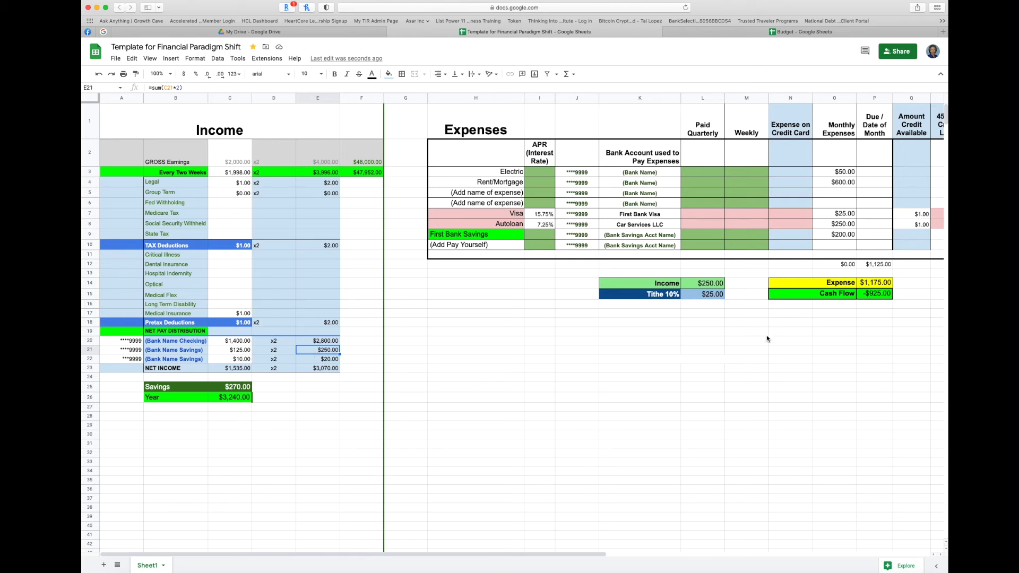
# Correct the Income total's formula in L14 to =sum(c23) so that it refers to the net income cell
pyautogui.click(708, 286)
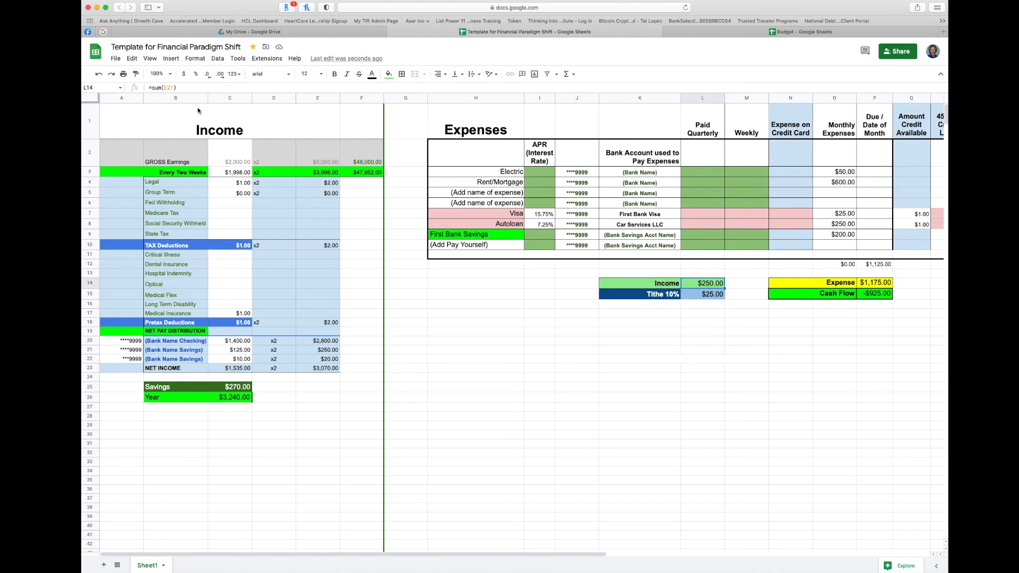
pyautogui.click(172, 88)
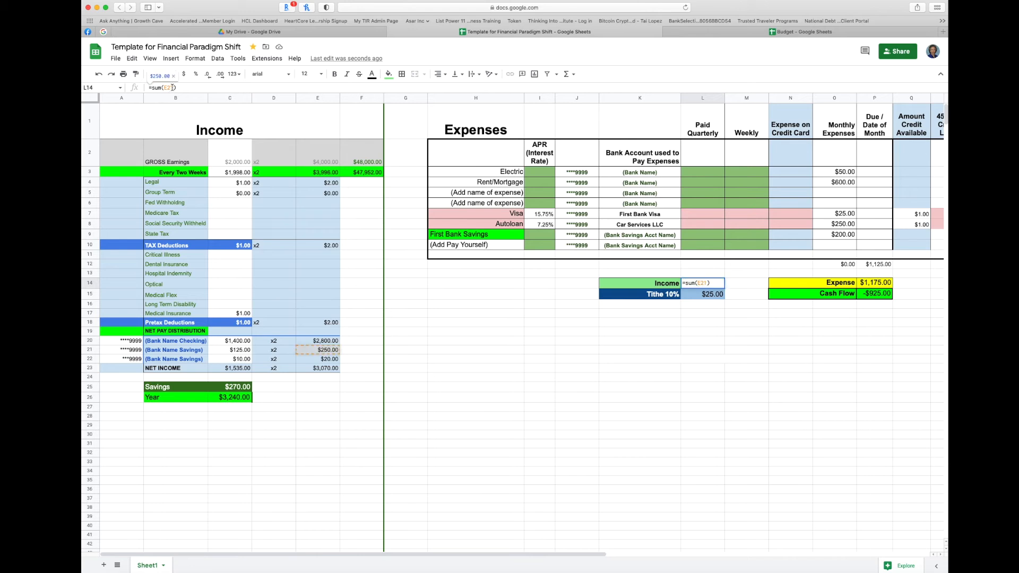
pyautogui.doubleClick(168, 87)
pyautogui.write('c23')
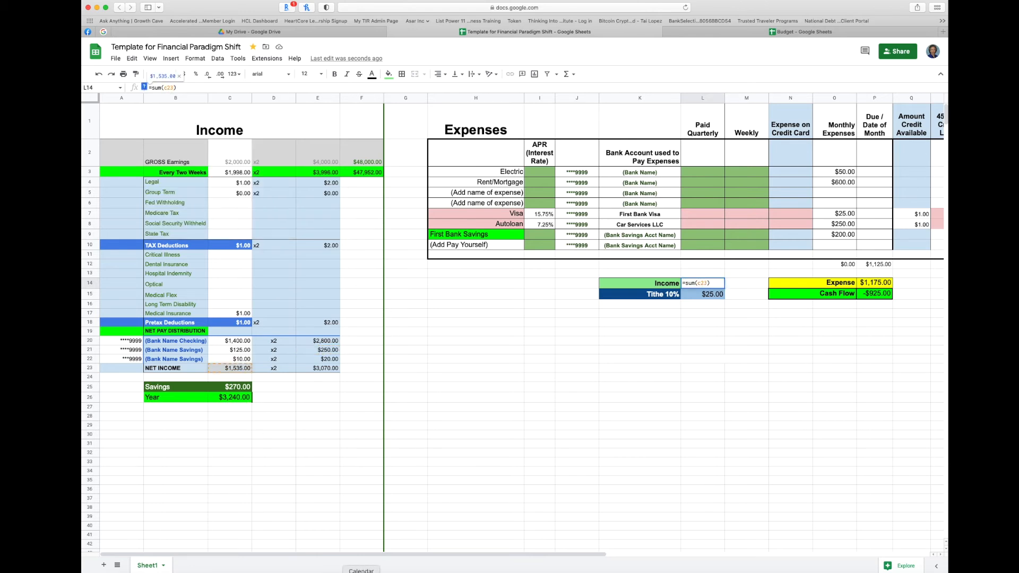
pyautogui.press('Return')
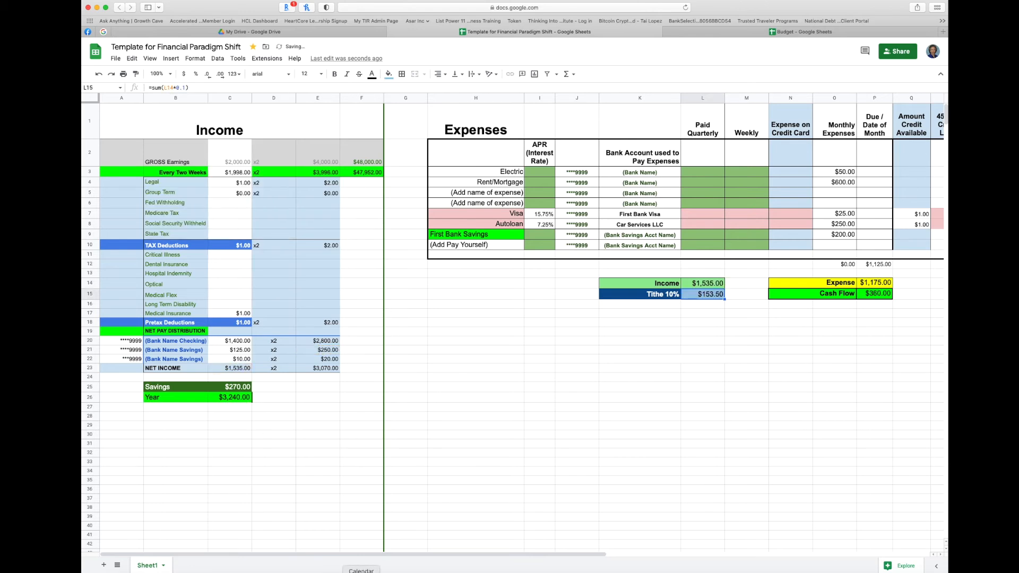
pyautogui.click(183, 445)
pyautogui.click(228, 371)
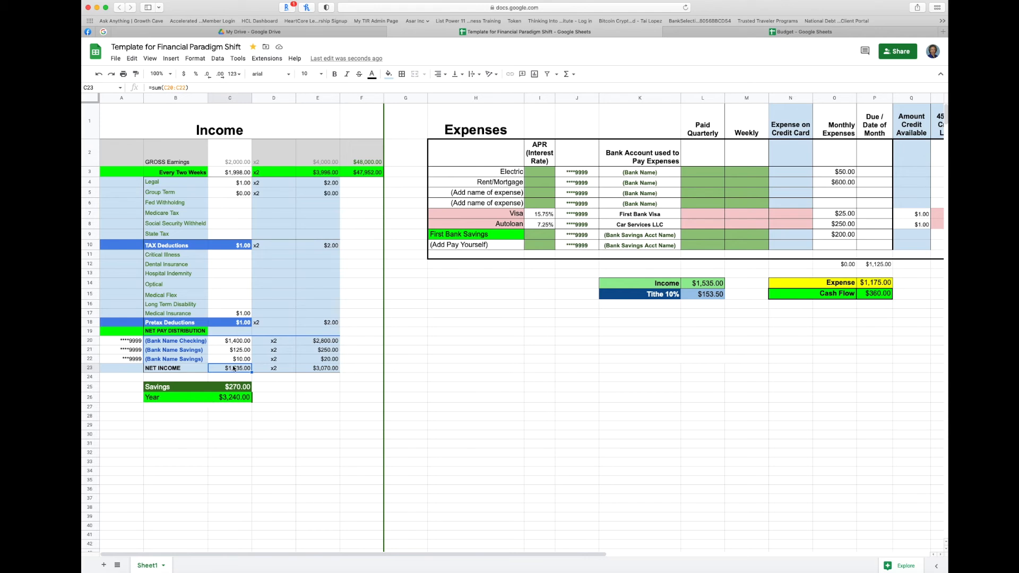
# Set the net pay distribution amounts of both bank savings accounts to 0
pyautogui.click(230, 343)
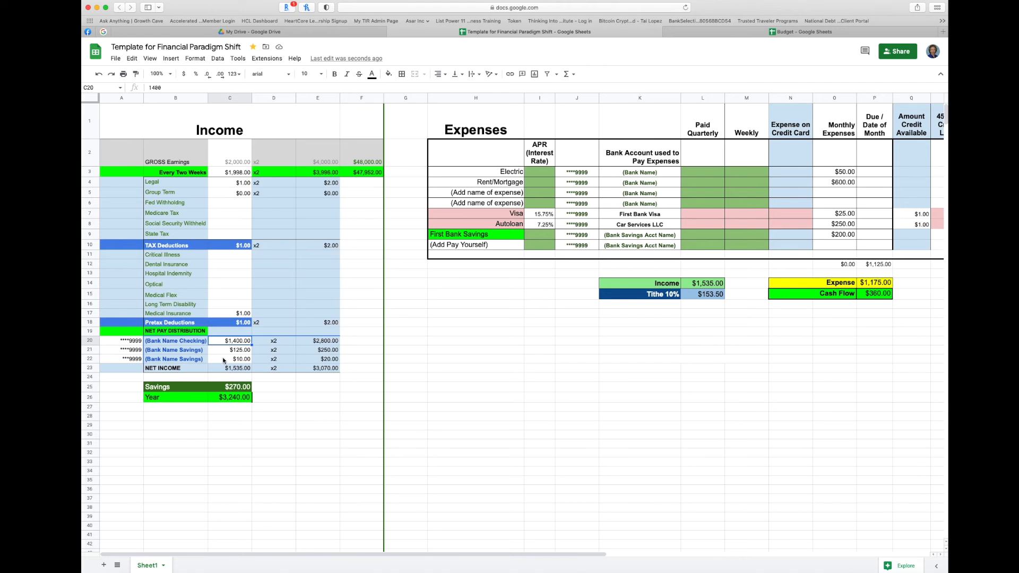
pyautogui.click(239, 353)
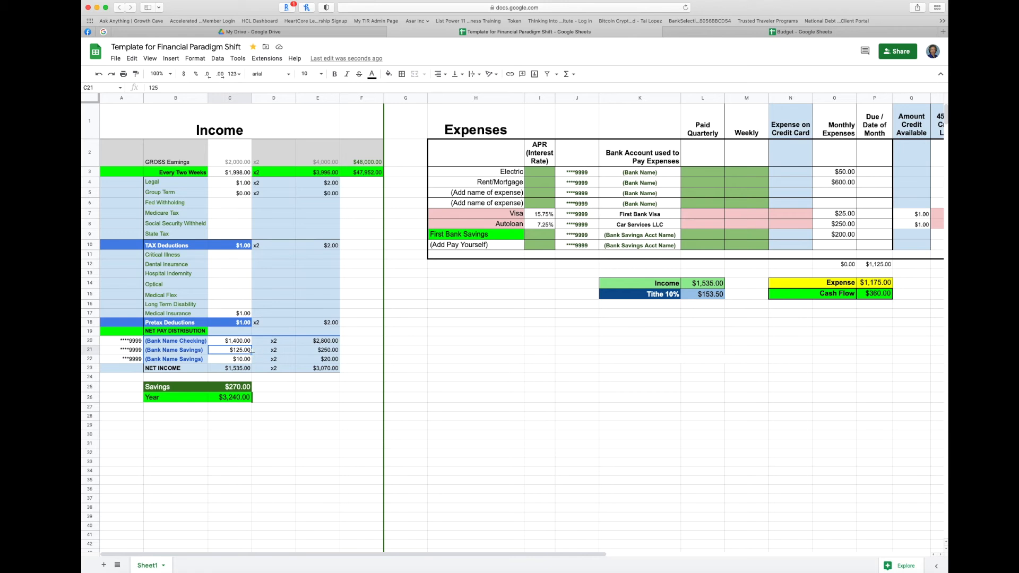
pyautogui.write('0')
pyautogui.press('Return')
pyautogui.write('0')
pyautogui.press('Return')
# Set the net pay distribution amounts of both bank savings accounts, C21 and C22, to 100 each
pyautogui.click(233, 350)
pyautogui.write('100')
pyautogui.press('Return')
pyautogui.write('100')
pyautogui.click(301, 426)
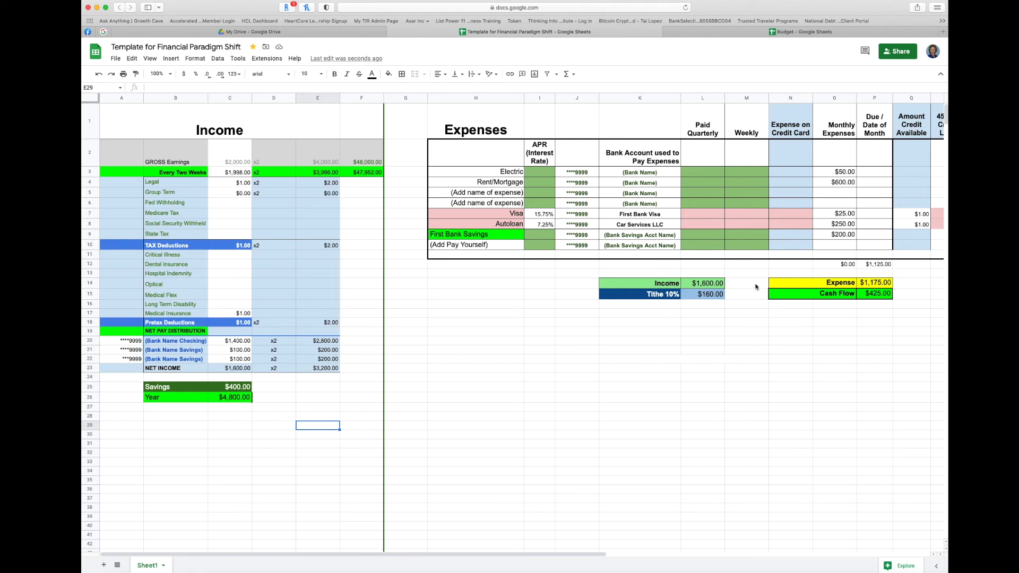
# Examine the Income, Tithe 10% and Expense formulas and the expense rows 2 to 10 that the Expense total draws on
pyautogui.click(712, 287)
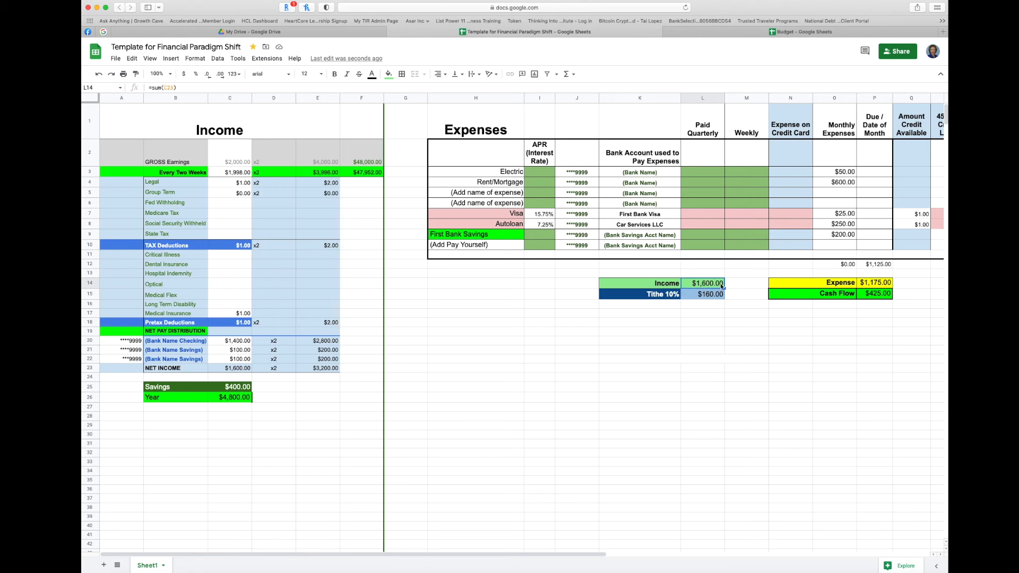
pyautogui.click(641, 298)
pyautogui.click(700, 299)
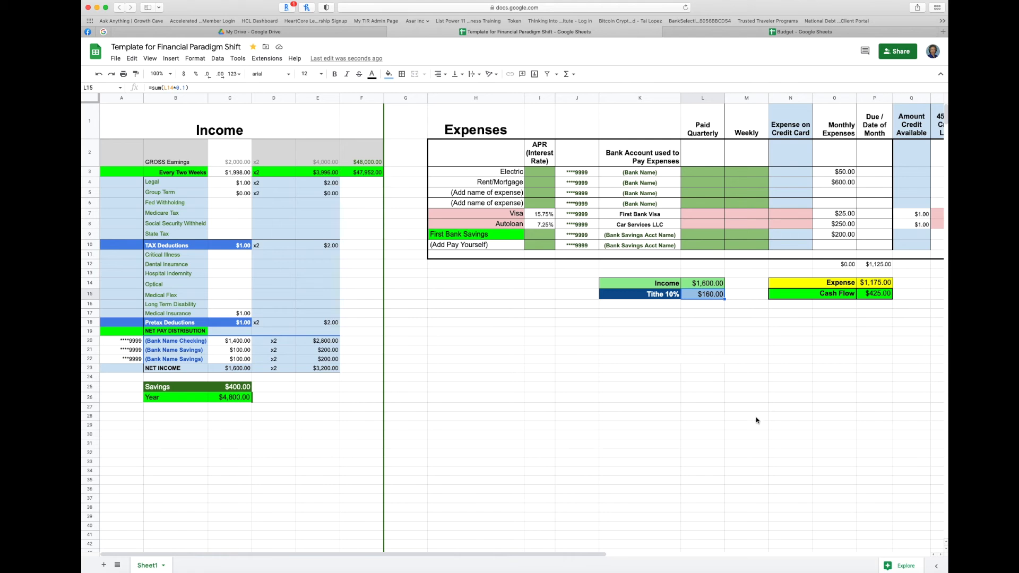
pyautogui.click(940, 555)
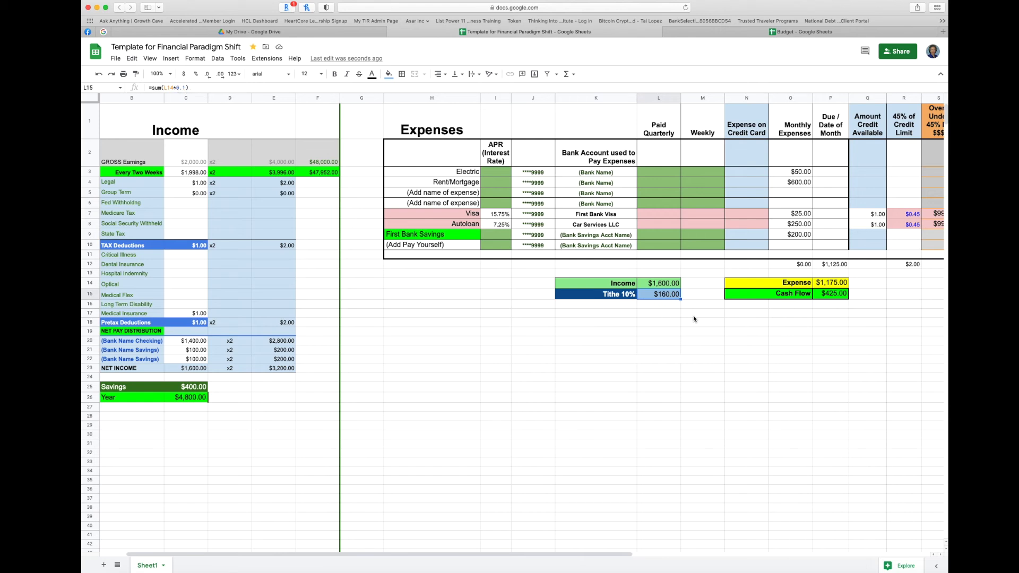
pyautogui.hscroll(3, 693, 315)
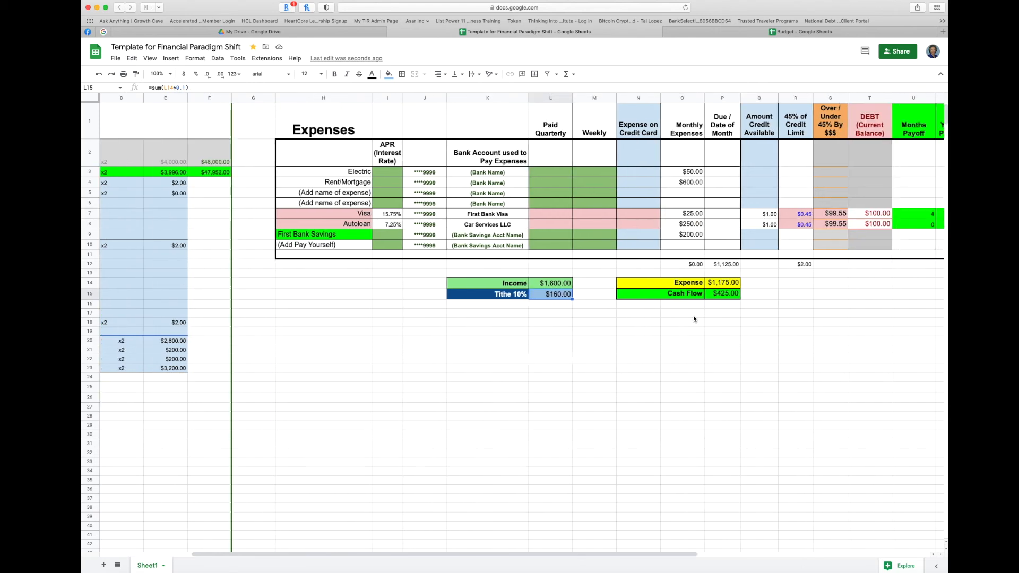
pyautogui.click(718, 282)
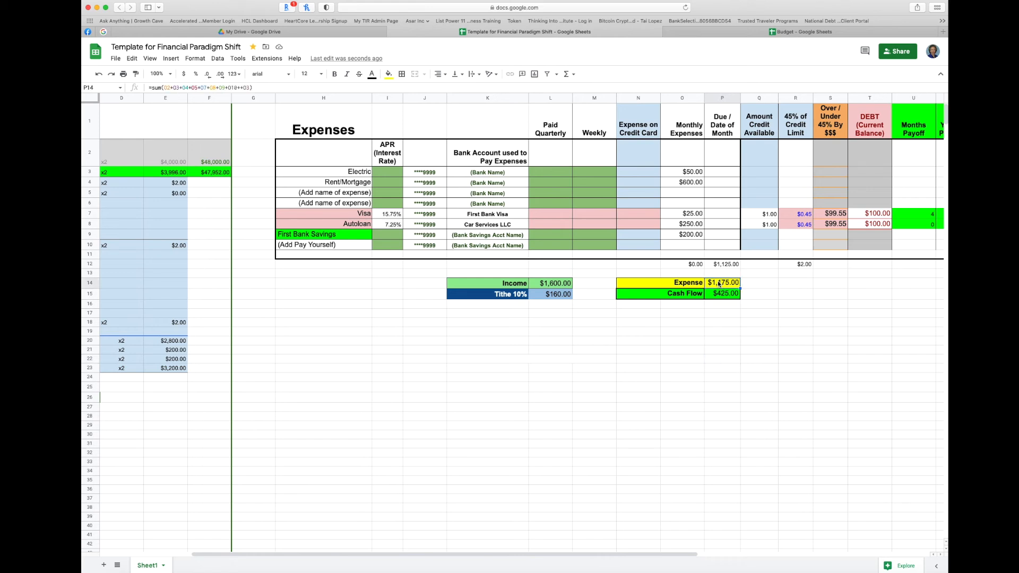
pyautogui.doubleClick(719, 284)
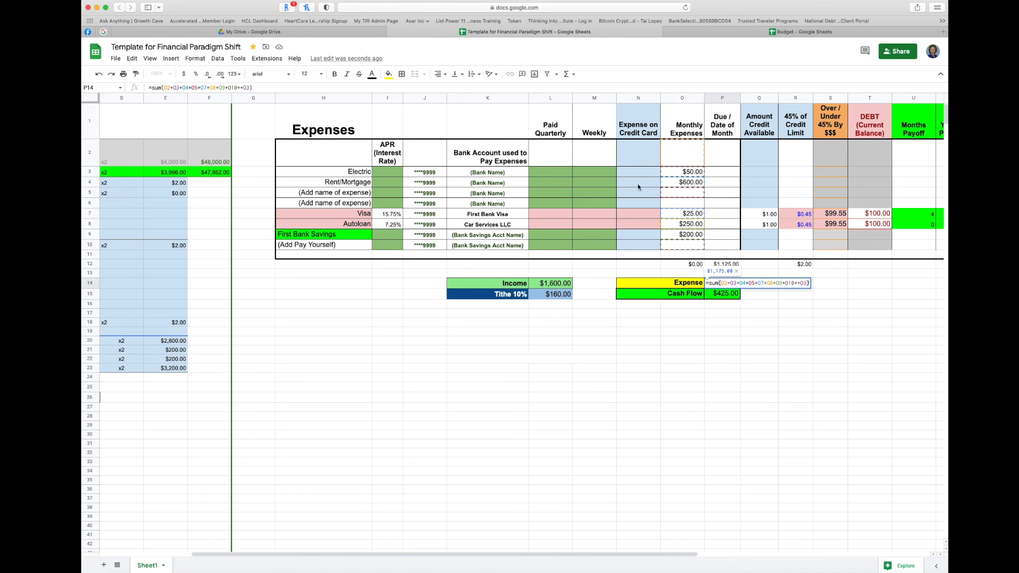
pyautogui.hscroll(3, 638, 184)
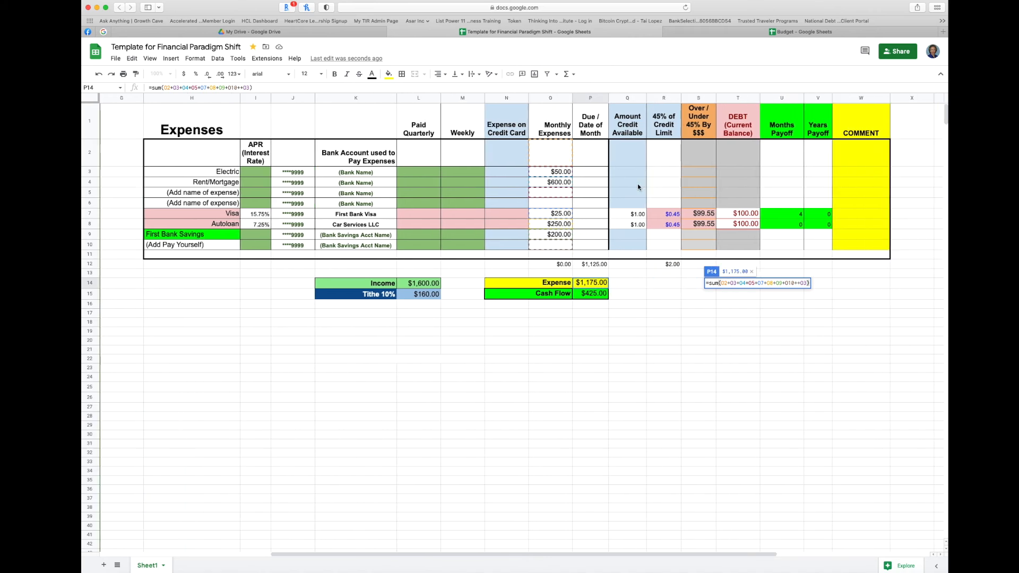
pyautogui.rightClick(638, 186)
pyautogui.click(122, 296)
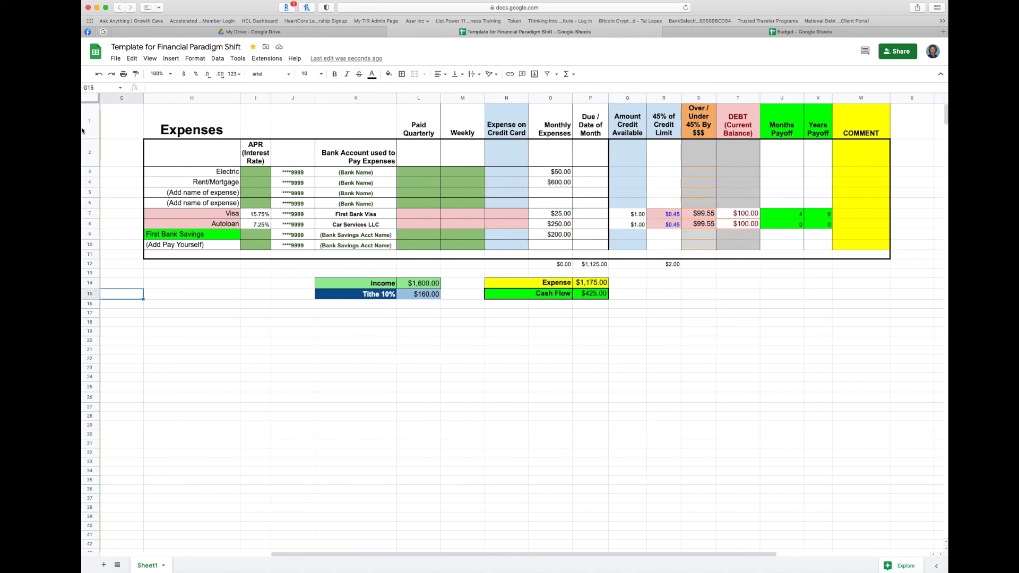
pyautogui.click(91, 151)
pyautogui.moveTo(90, 152); pyautogui.dragTo(91, 245)
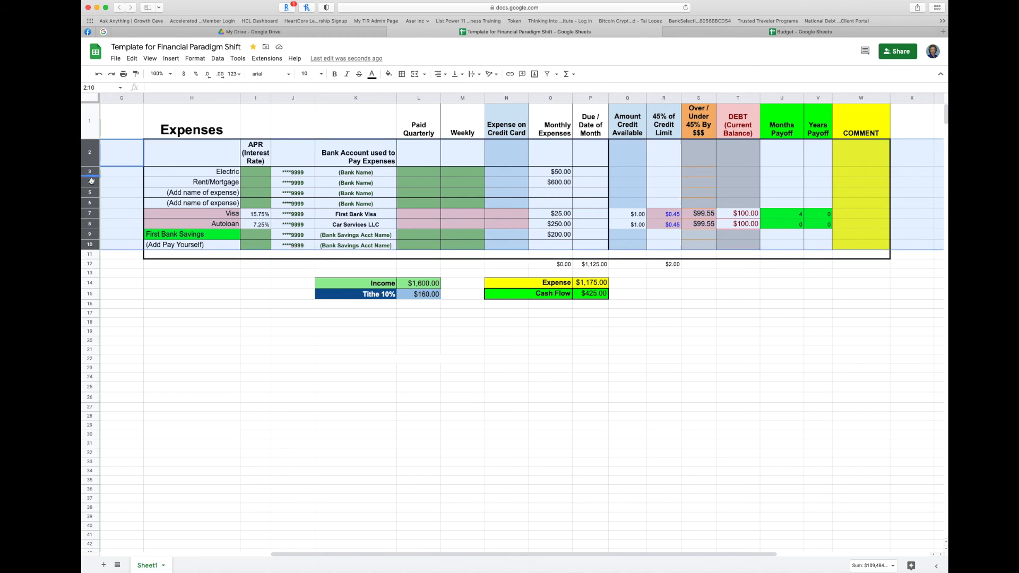
pyautogui.click(549, 363)
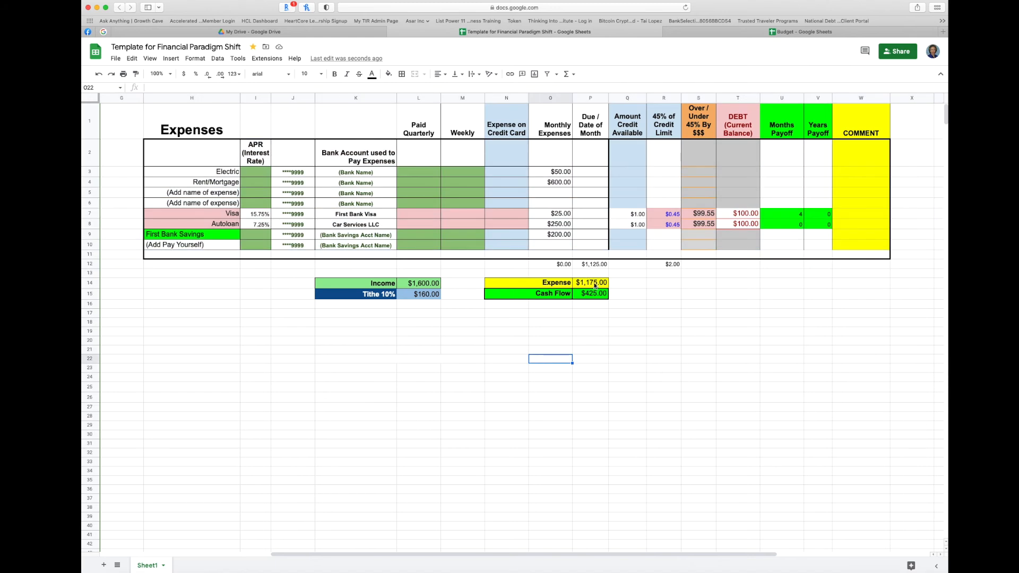
# Remove the duplicate ++O3 from the end of the Expense total's formula in P14
pyautogui.doubleClick(594, 285)
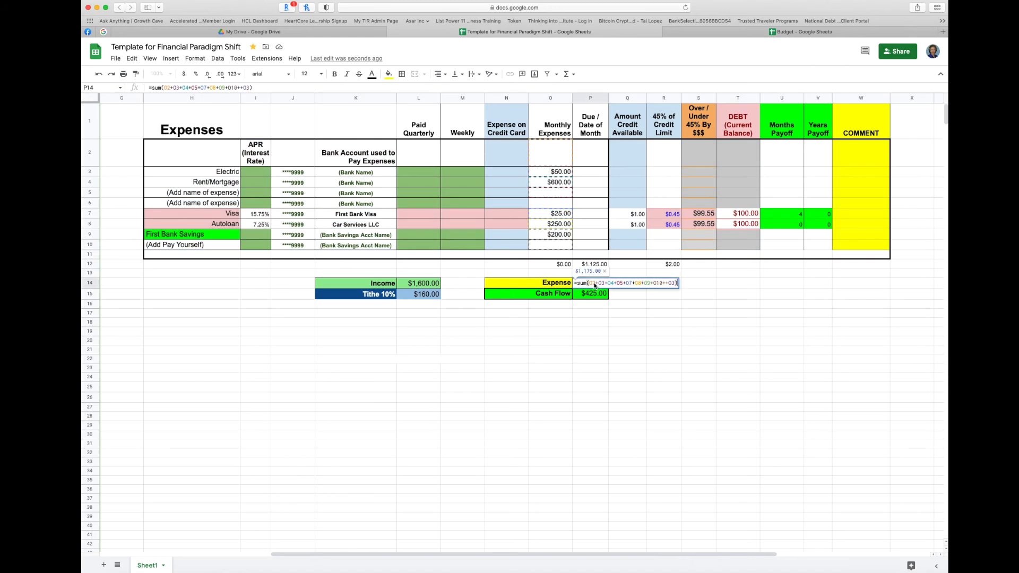
pyautogui.click(664, 283)
pyautogui.hotkey('shift', 'Right')
pyautogui.hotkey('shift', 'Right')
pyautogui.hotkey('shift', 'Right')
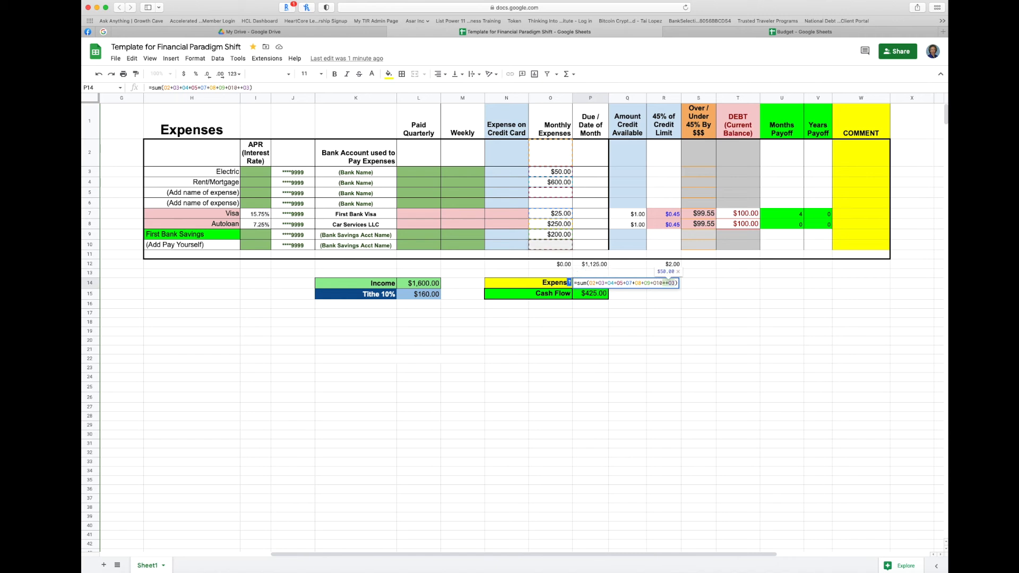
pyautogui.press('BackSpace')
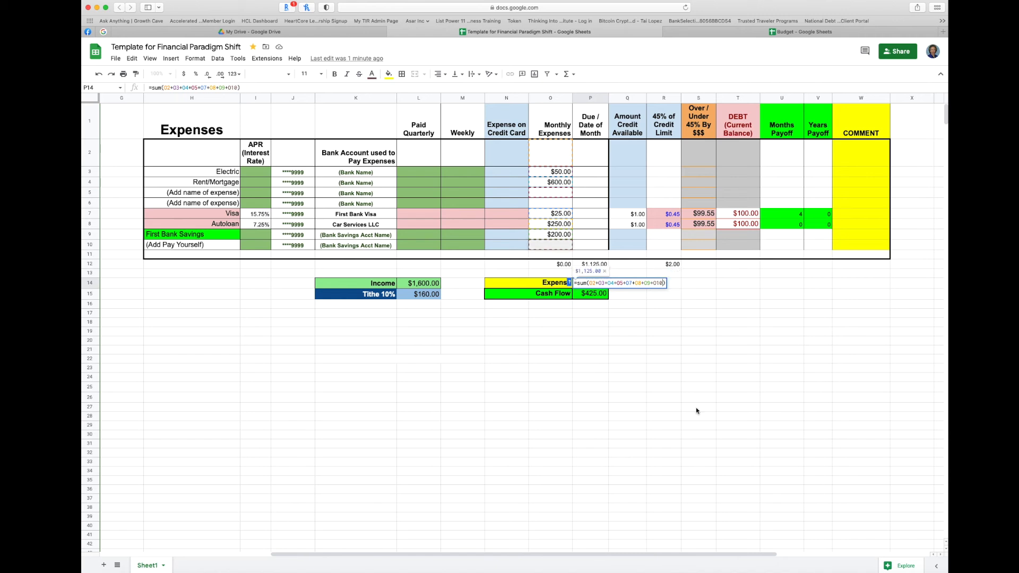
pyautogui.click(664, 389)
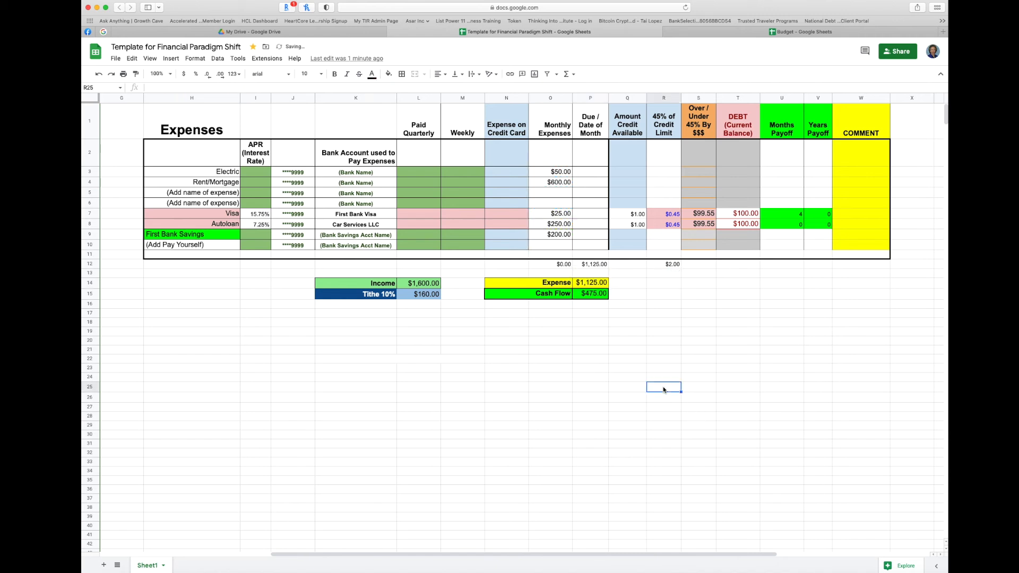
# Add the missing O6 reference between O5 and O7 in the monthly expenses sum in P12
pyautogui.click(592, 283)
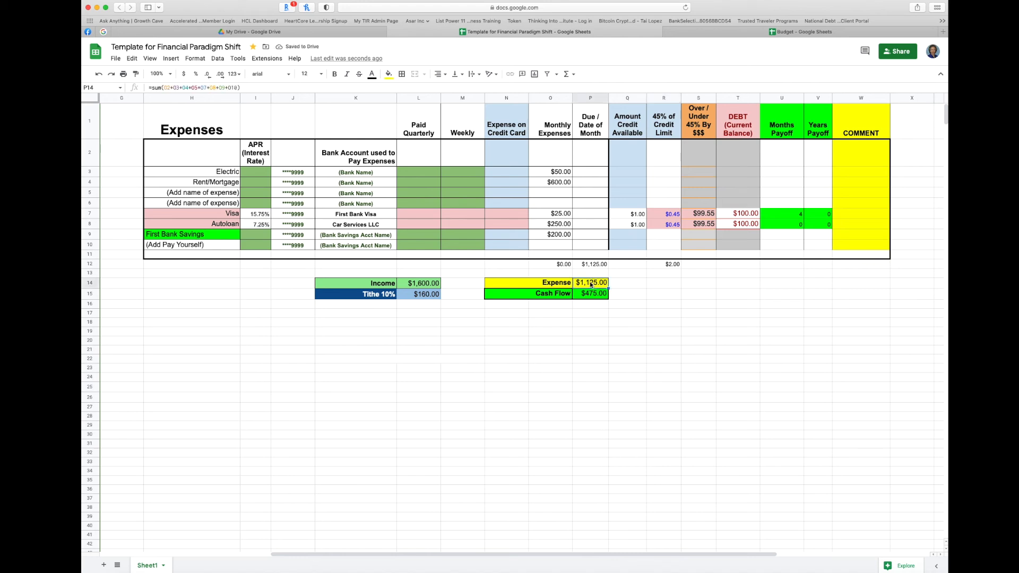
pyautogui.doubleClick(590, 264)
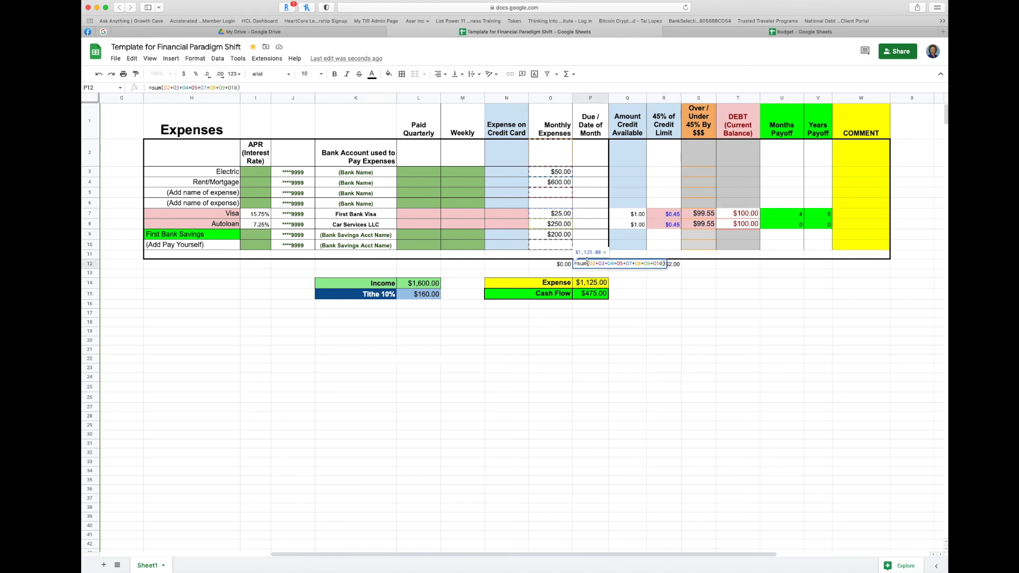
pyautogui.click(627, 264)
pyautogui.write('o6+')
pyautogui.press('Return')
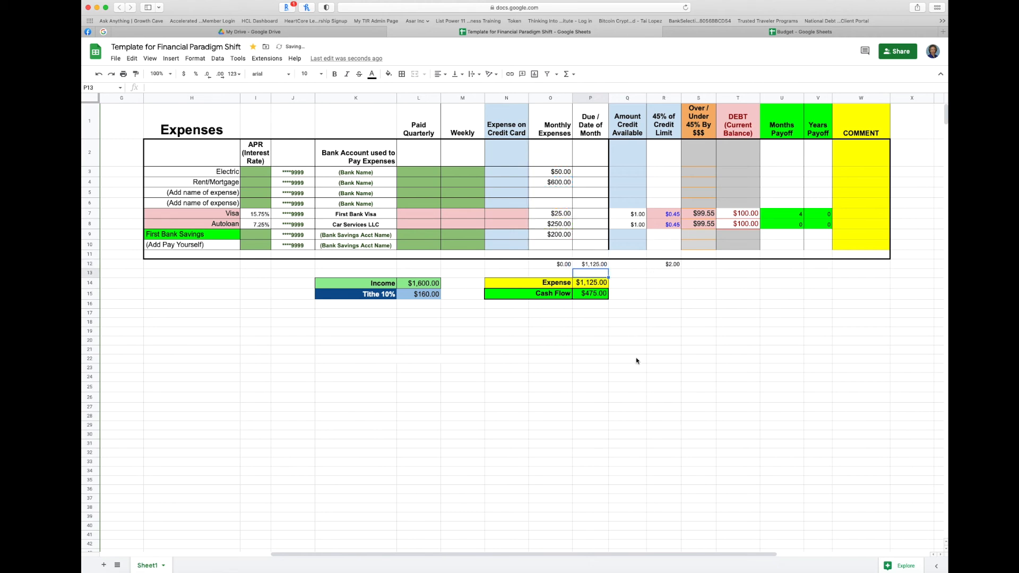
# Check row 6 against the P12 sum and add the missing O6 reference after O5 in the Expense formula in P14
pyautogui.click(91, 203)
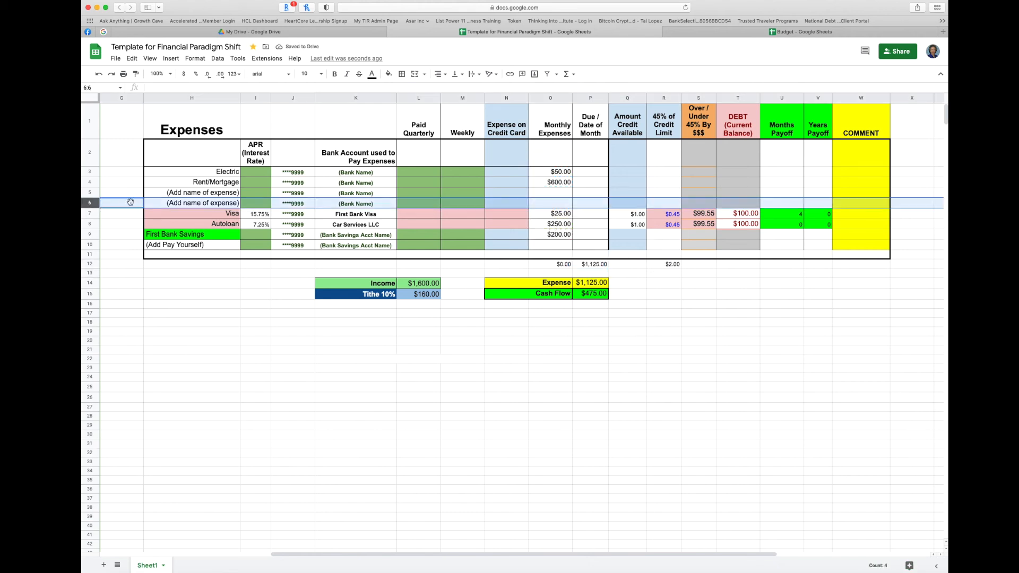
pyautogui.click(637, 307)
pyautogui.click(595, 264)
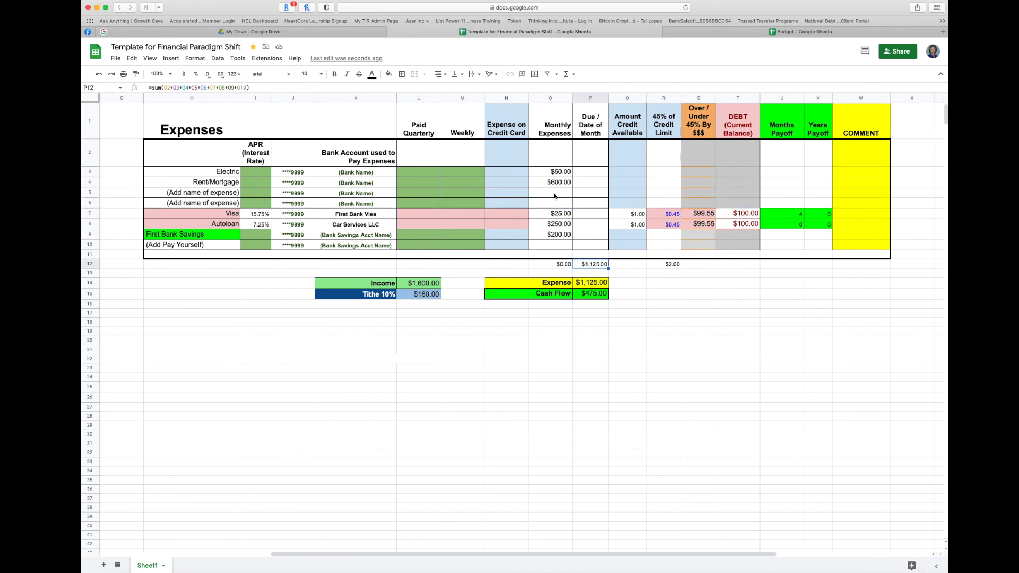
pyautogui.doubleClick(587, 285)
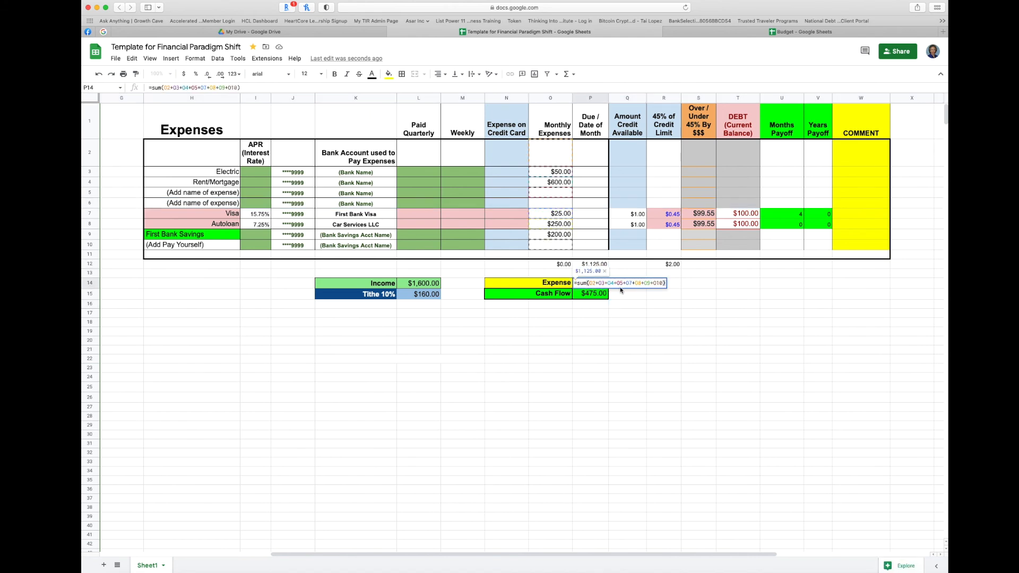
pyautogui.click(625, 282)
pyautogui.write('o6+')
pyautogui.press('Return')
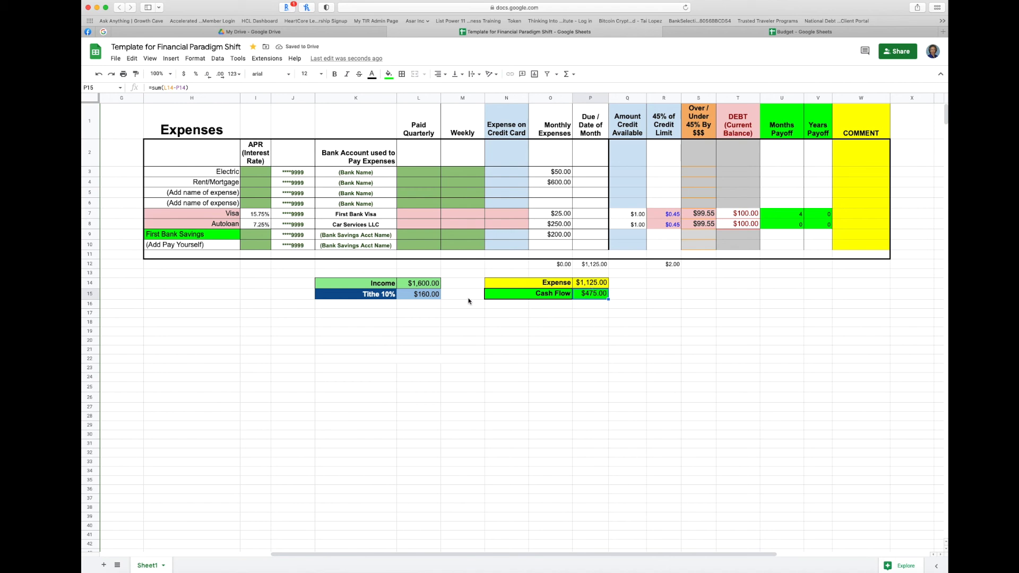
# Examine the Income and Expense totals and the Cash Flow formula that subtracts them
pyautogui.click(426, 286)
pyautogui.click(582, 283)
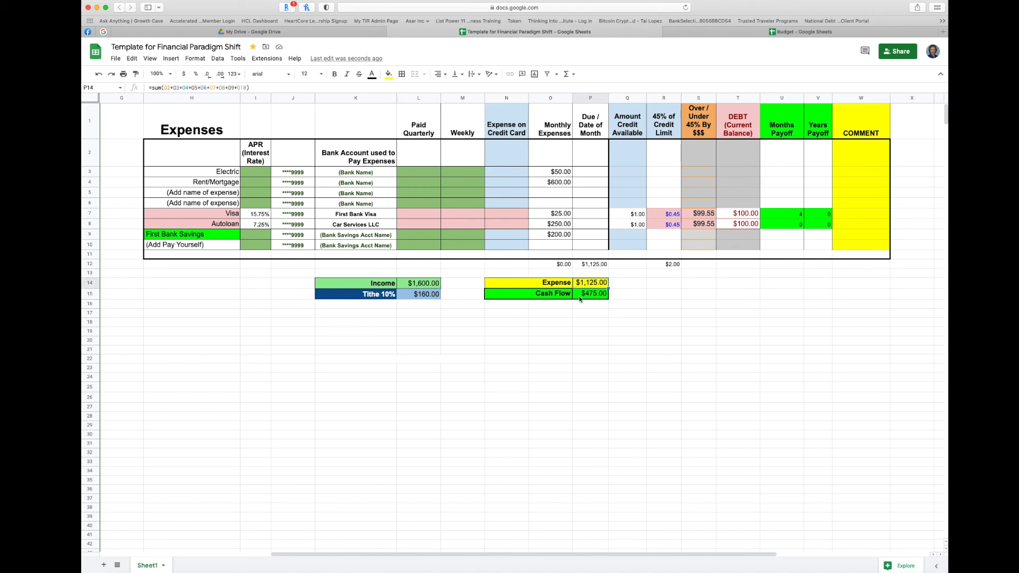
pyautogui.click(586, 297)
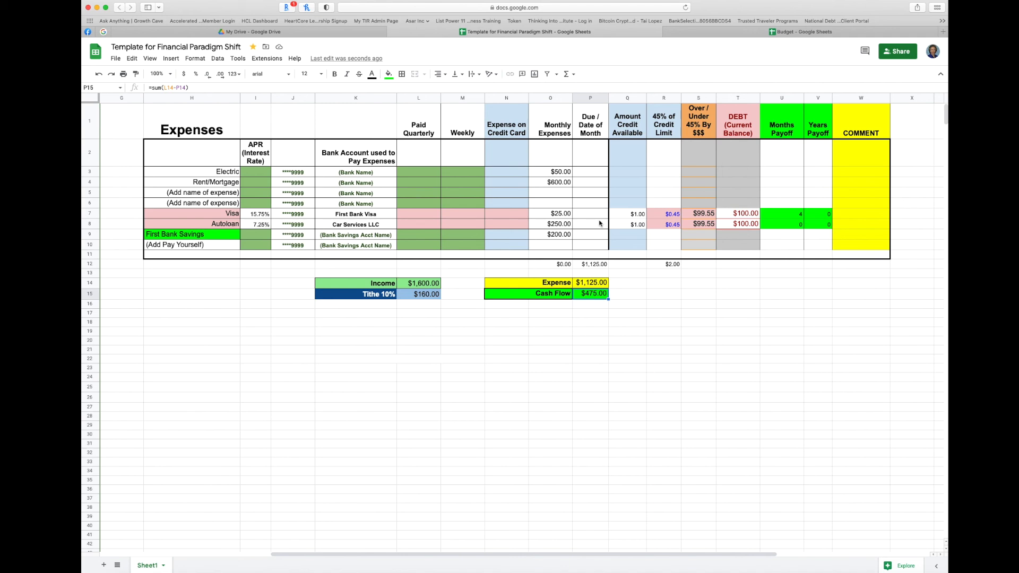
# Set the amount of credit available to 4000 for Visa and 10000 for Autoloan
pyautogui.click(614, 215)
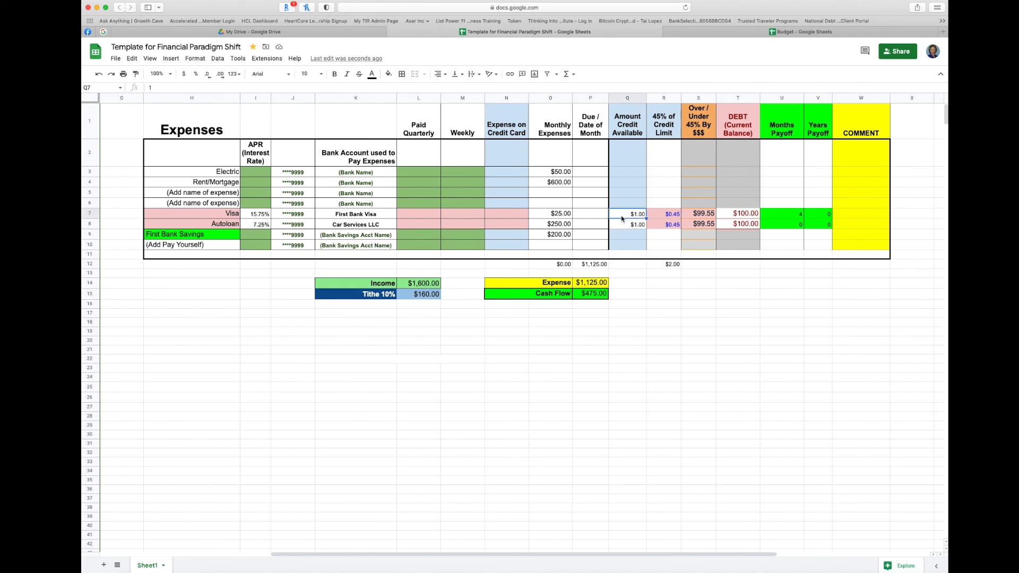
pyautogui.write('4000')
pyautogui.press('Return')
pyautogui.write('10000')
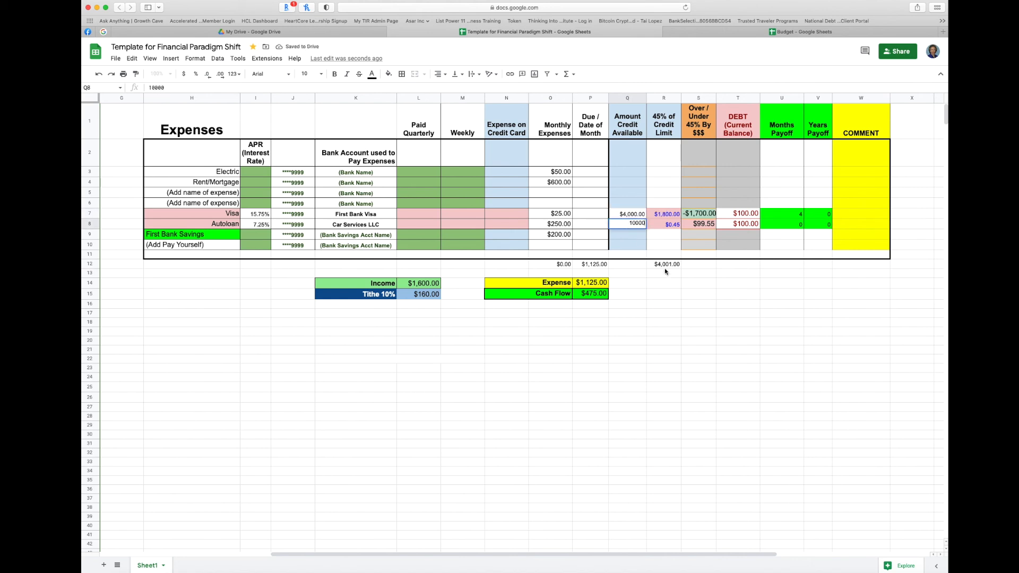
pyautogui.click(670, 315)
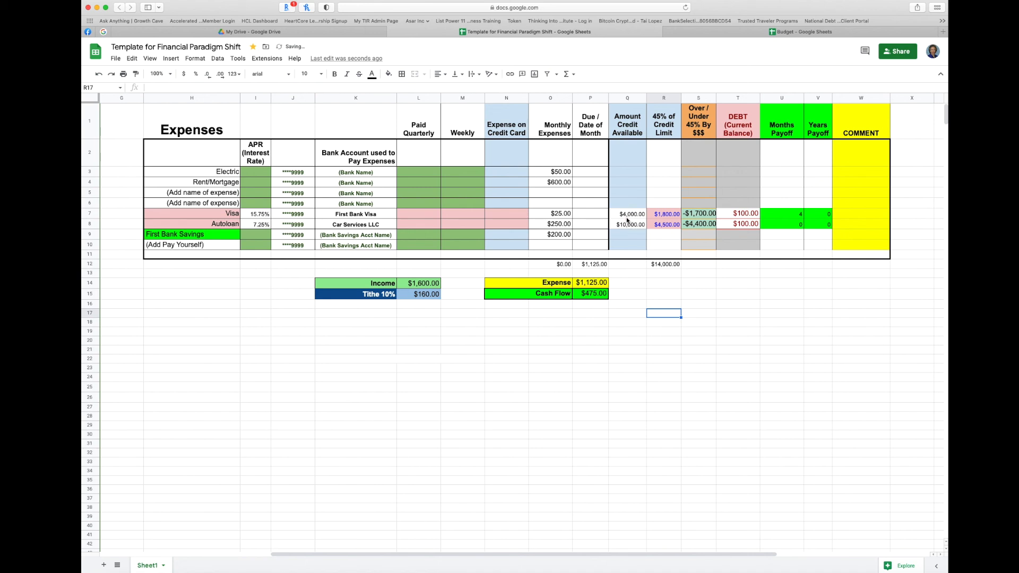
# Set the current debt balance to 1500 for Visa and 8000 for Autoloan
pyautogui.click(745, 214)
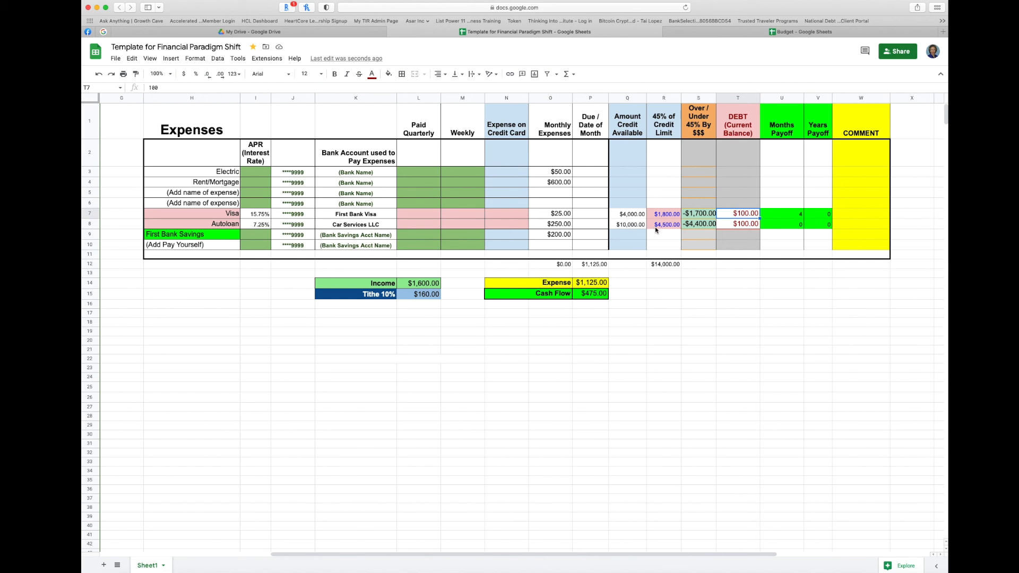
pyautogui.write('1500')
pyautogui.click(687, 314)
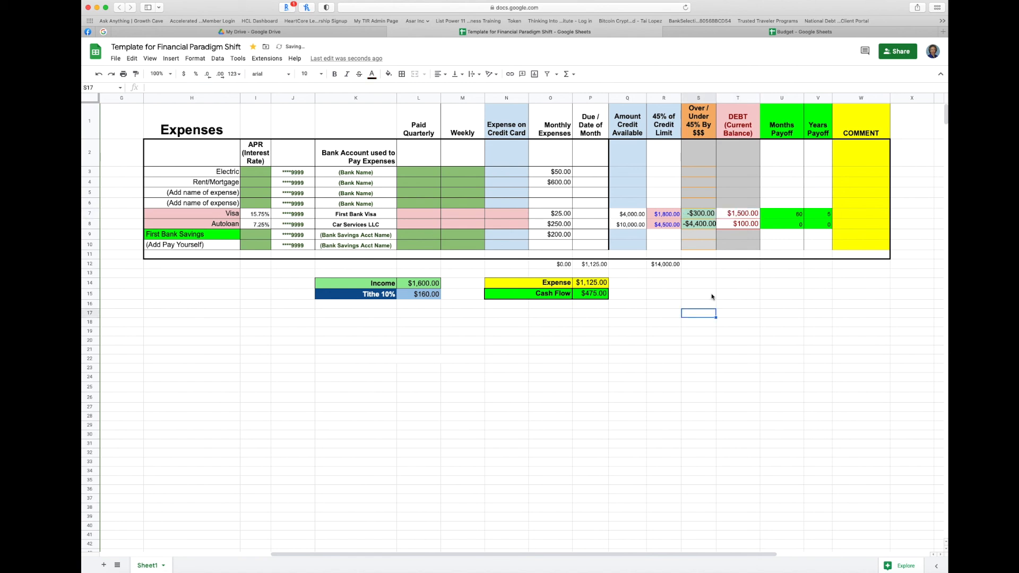
pyautogui.click(743, 224)
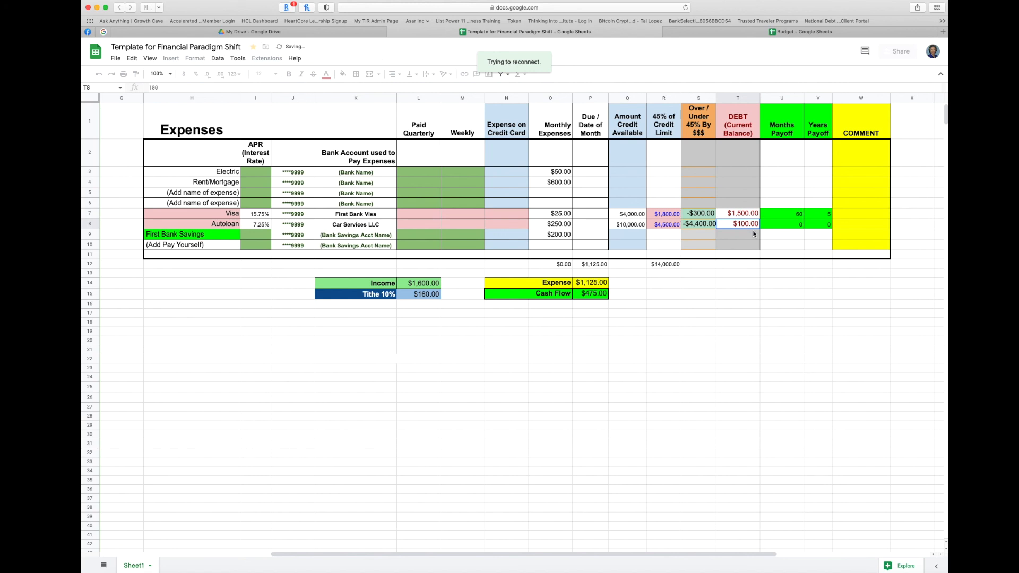
pyautogui.write('8000')
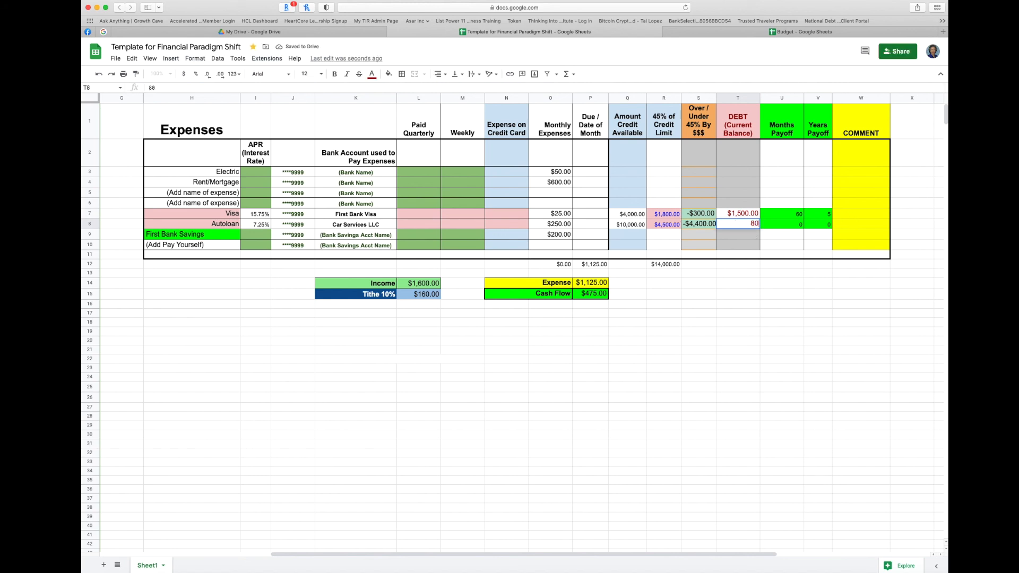
pyautogui.press('Return')
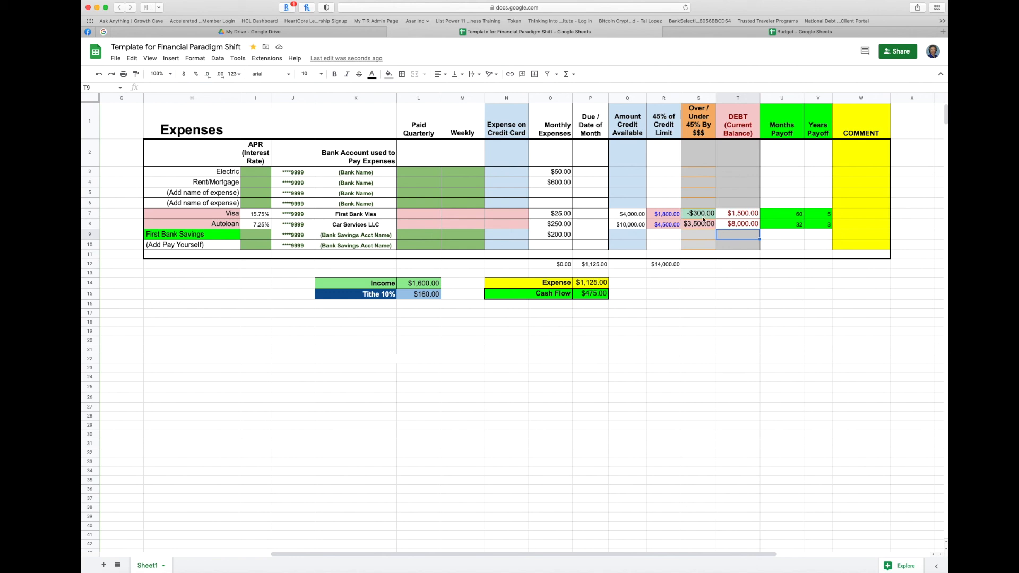
pyautogui.click(631, 215)
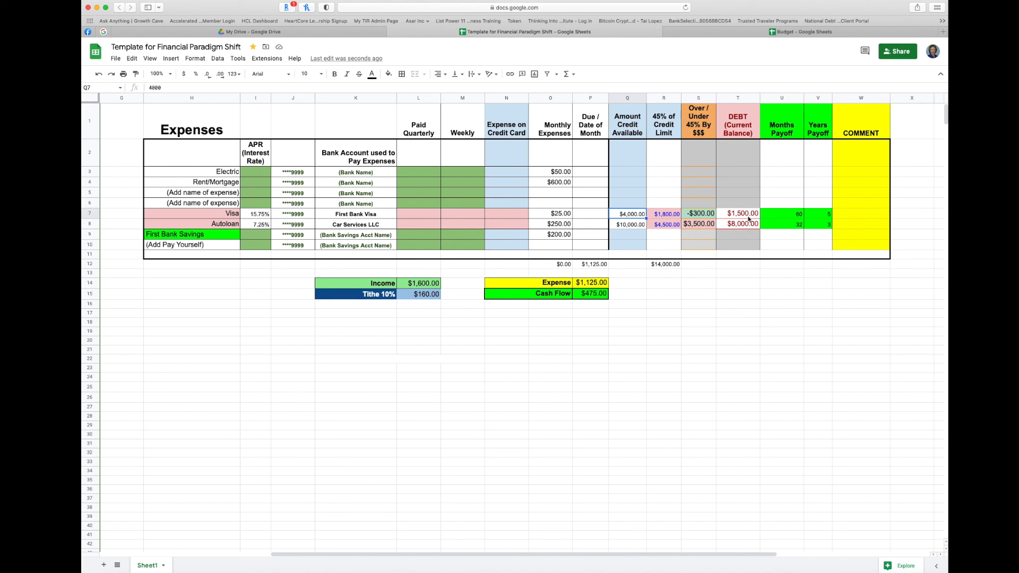
# Examine the Over/Under 45% amounts for Visa and Autoloan against their amount of credit available
pyautogui.click(697, 217)
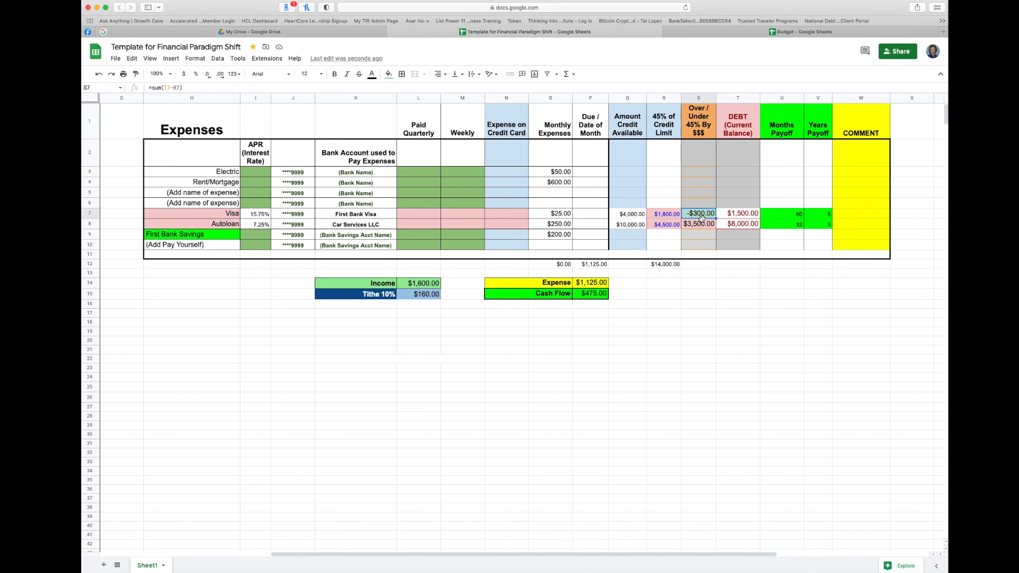
pyautogui.click(629, 218)
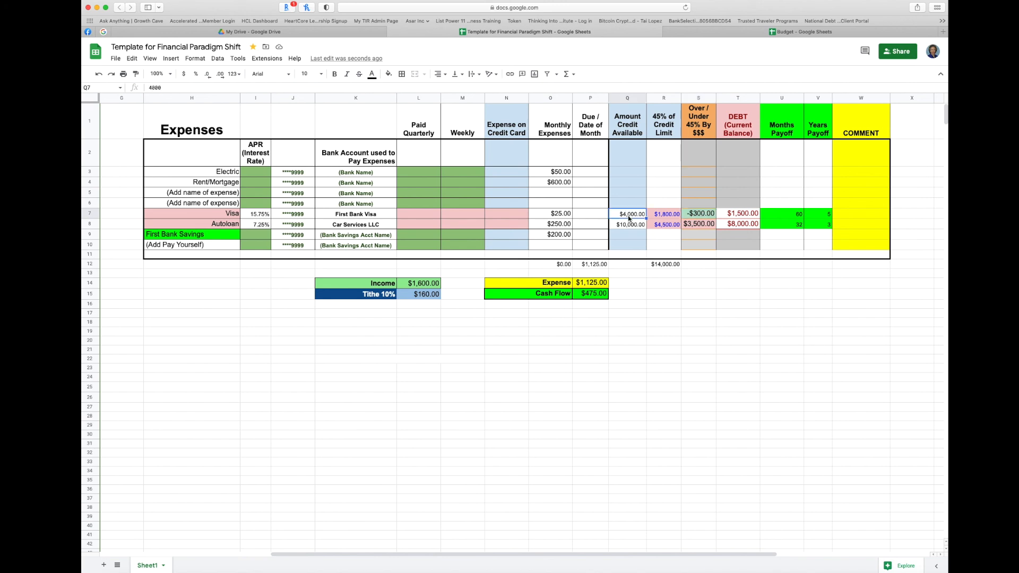
pyautogui.click(626, 227)
pyautogui.click(698, 227)
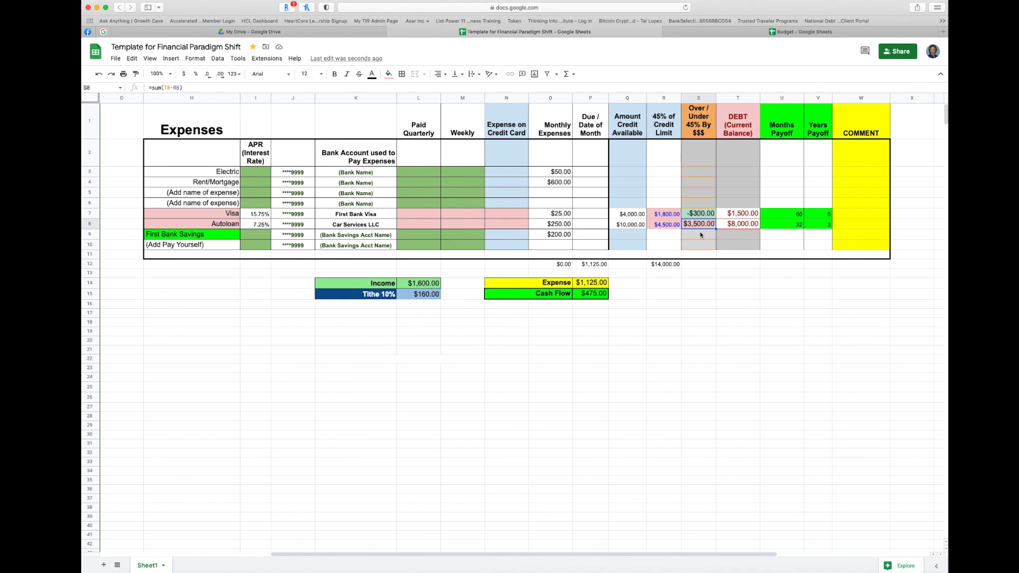
# Examine the Visa months and years payoff formulas and the monthly expense they depend on
pyautogui.click(785, 213)
pyautogui.click(824, 214)
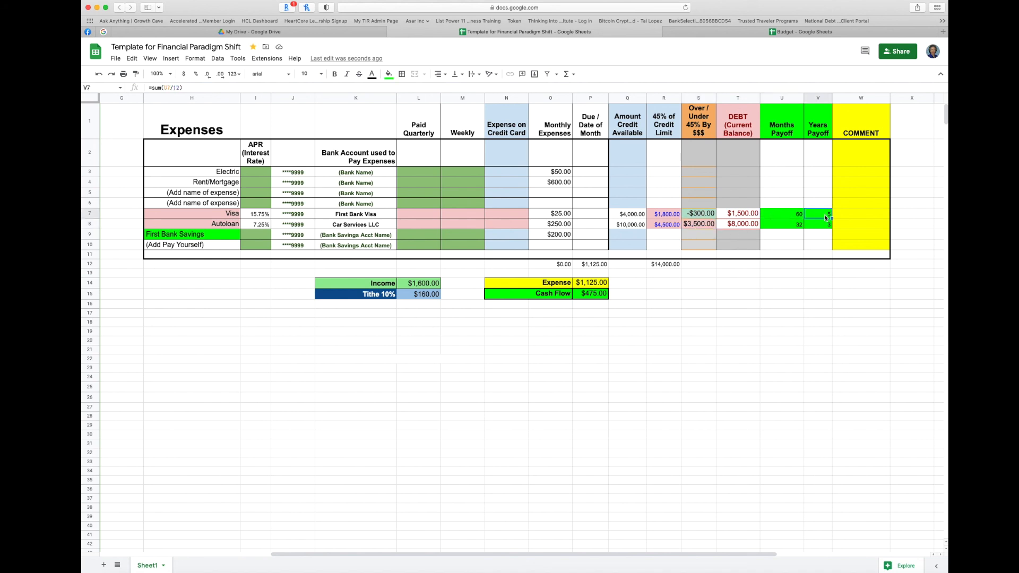
pyautogui.click(788, 215)
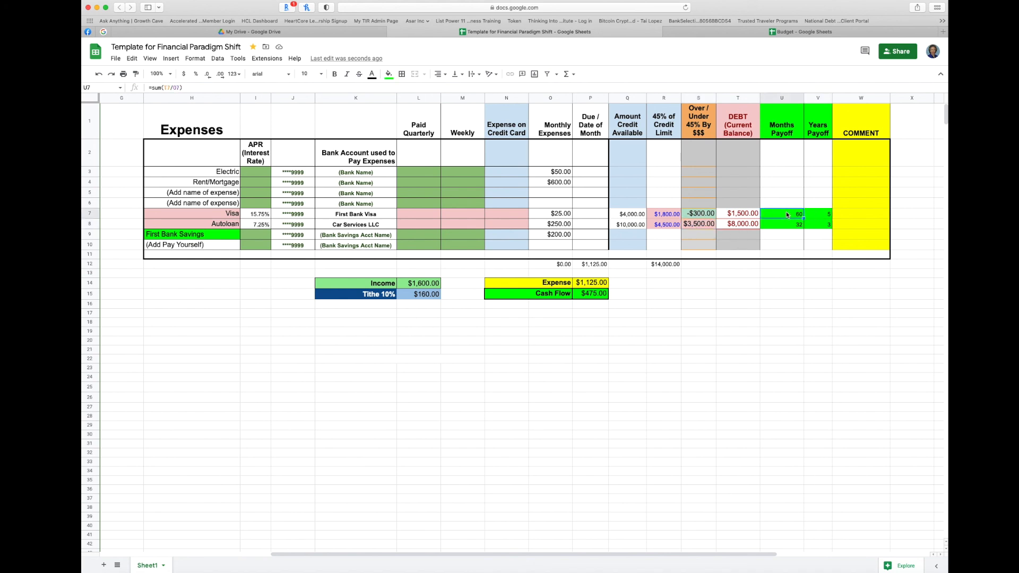
pyautogui.click(550, 211)
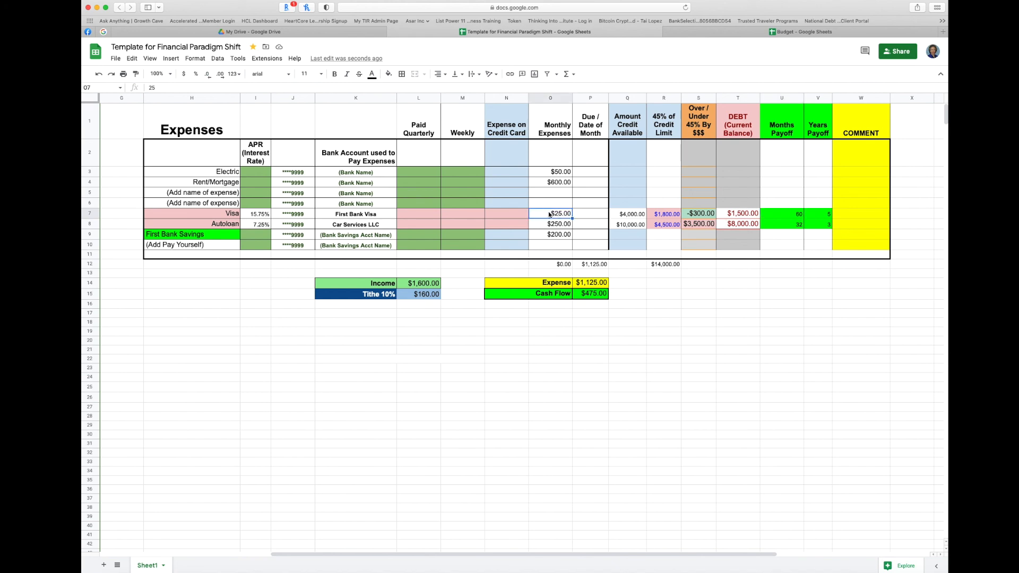
pyautogui.click(787, 214)
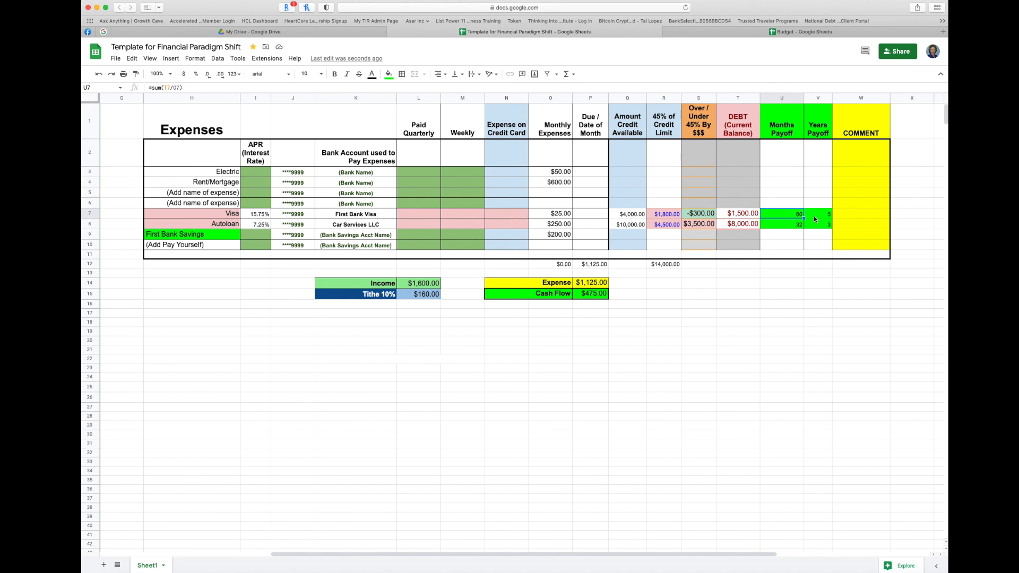
pyautogui.click(822, 217)
pyautogui.click(783, 217)
# Set the Visa monthly expense to 120 and check its months and years payoff
pyautogui.click(557, 216)
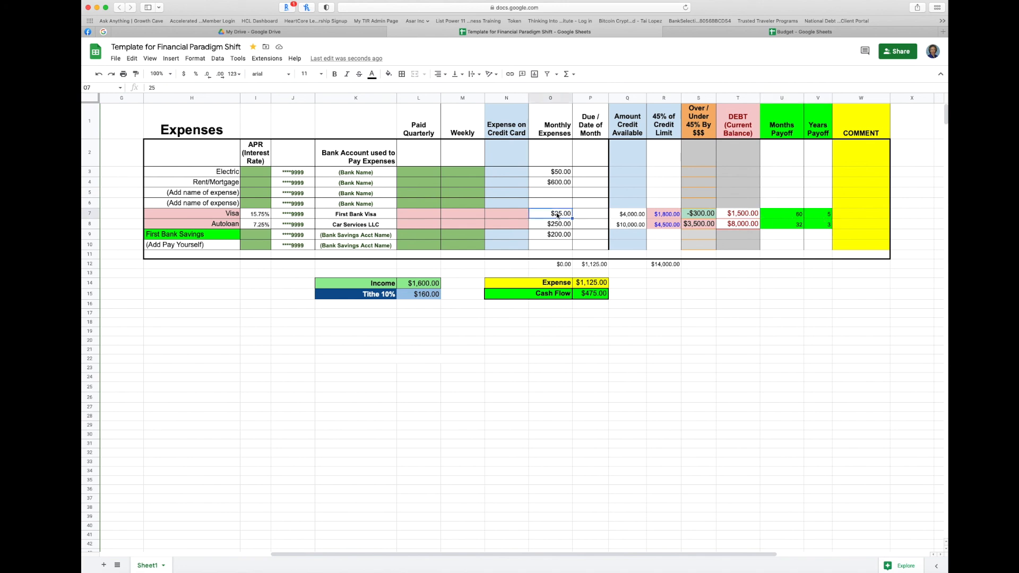
pyautogui.write('120')
pyautogui.click(589, 205)
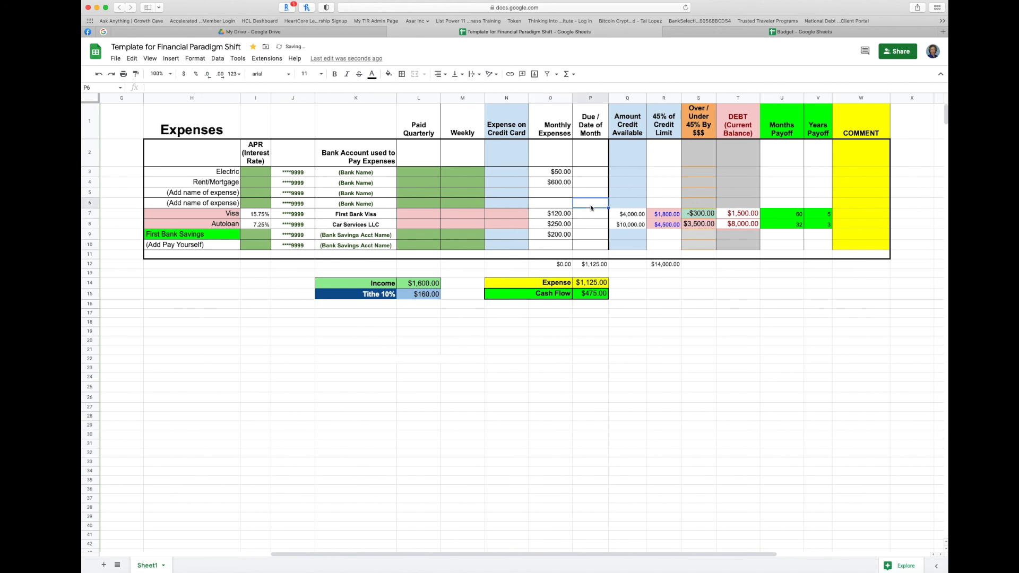
pyautogui.click(787, 215)
pyautogui.click(822, 213)
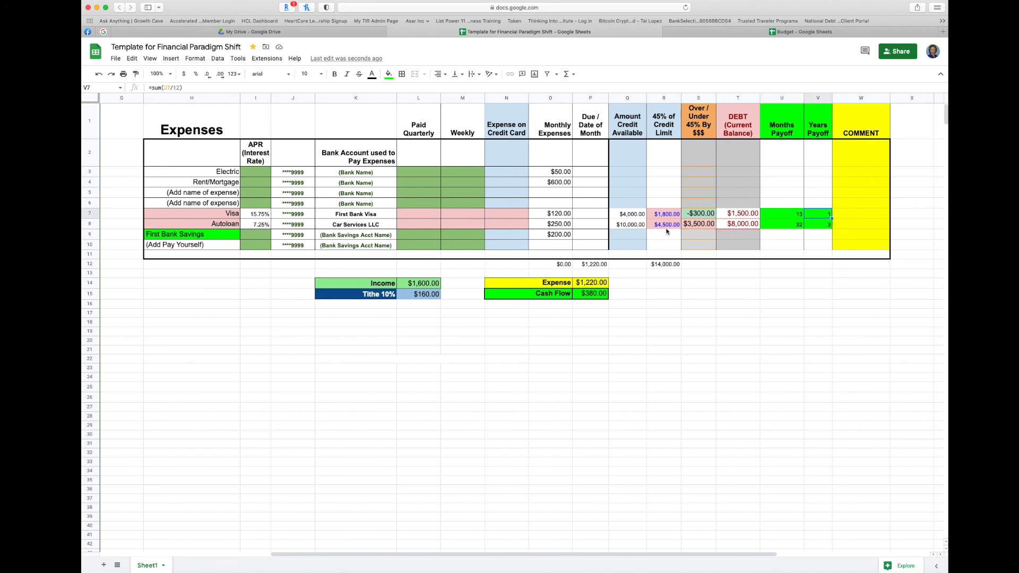
# Review the Autoloan monthly expense, current debt balance, and months and years payoff formulas, then return to the Income section
pyautogui.click(554, 227)
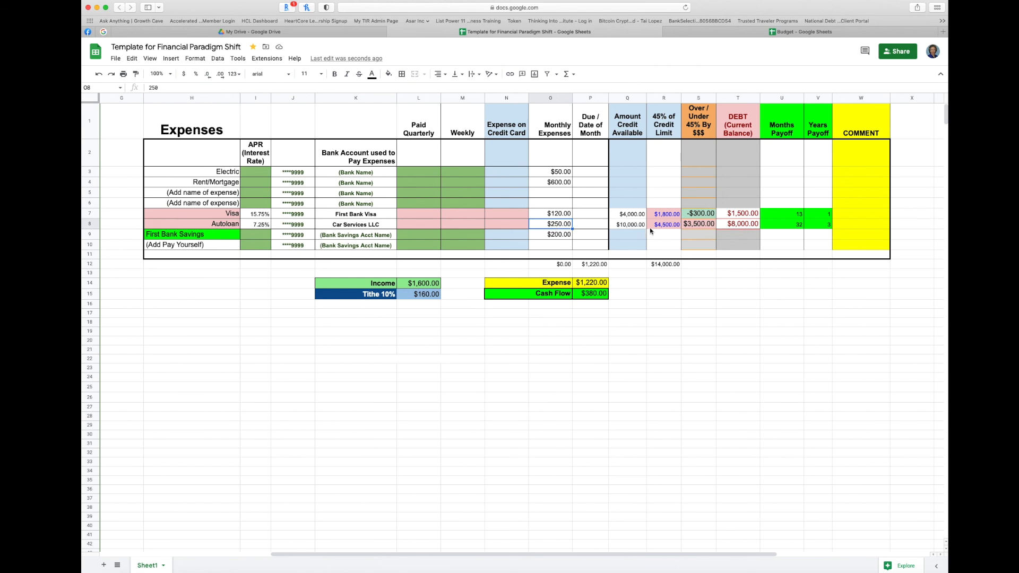
pyautogui.click(734, 224)
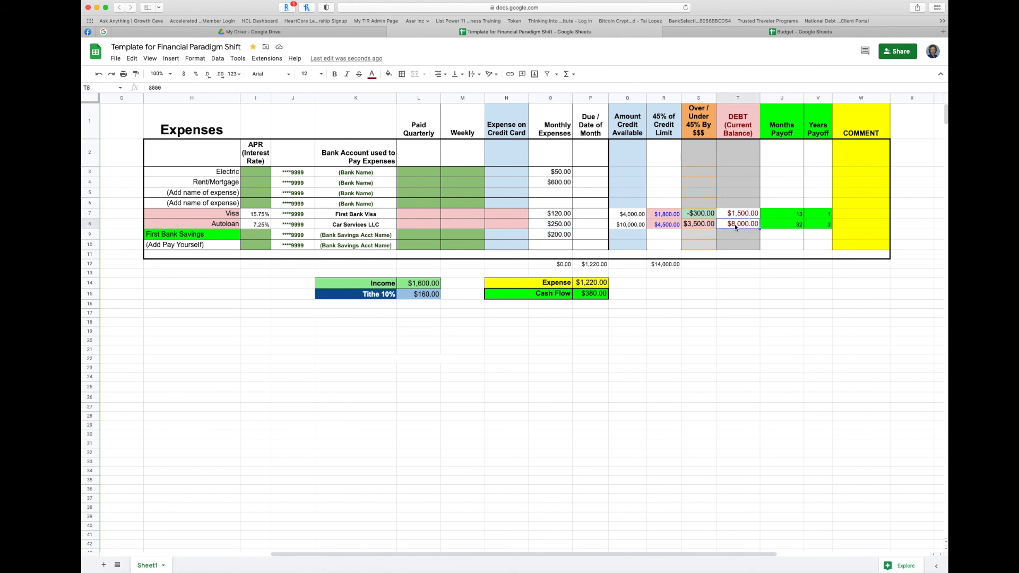
pyautogui.click(786, 227)
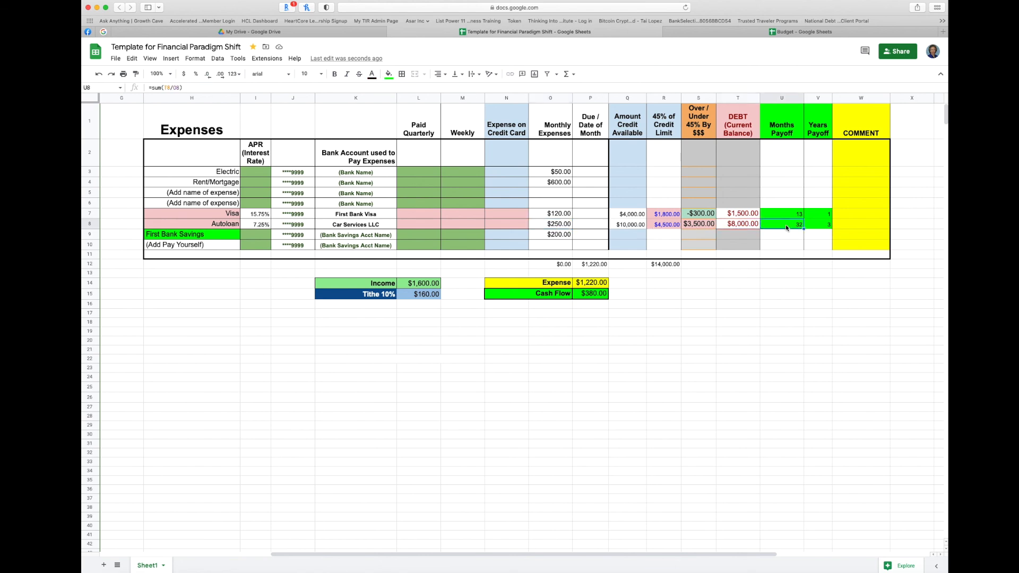
pyautogui.click(825, 226)
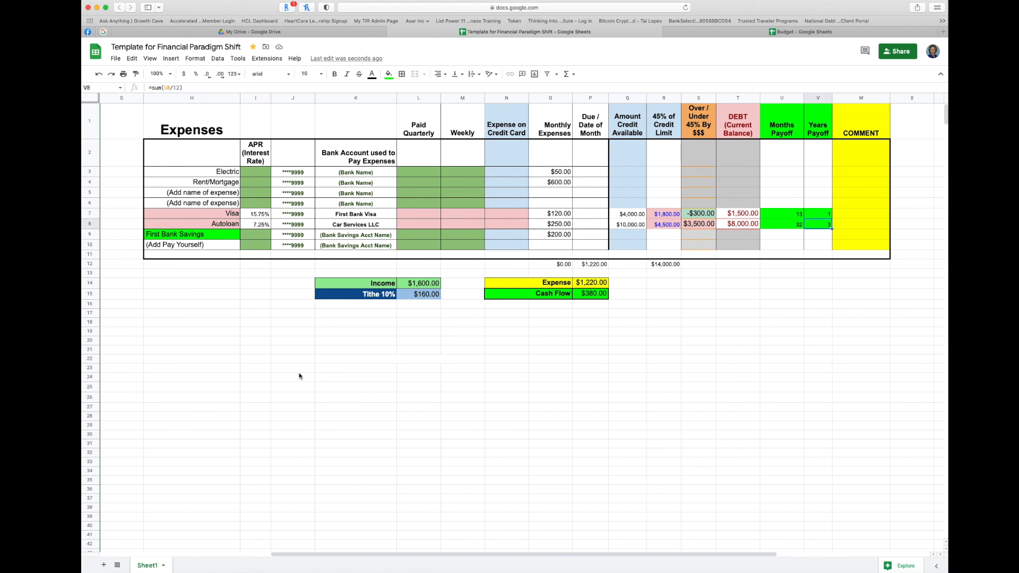
pyautogui.hscroll(-5, 339, 417)
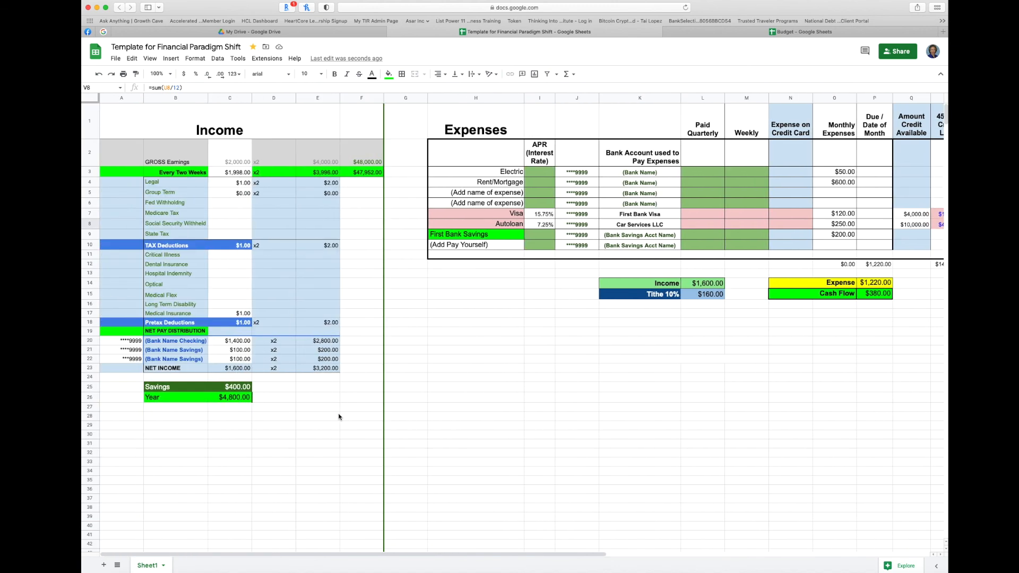